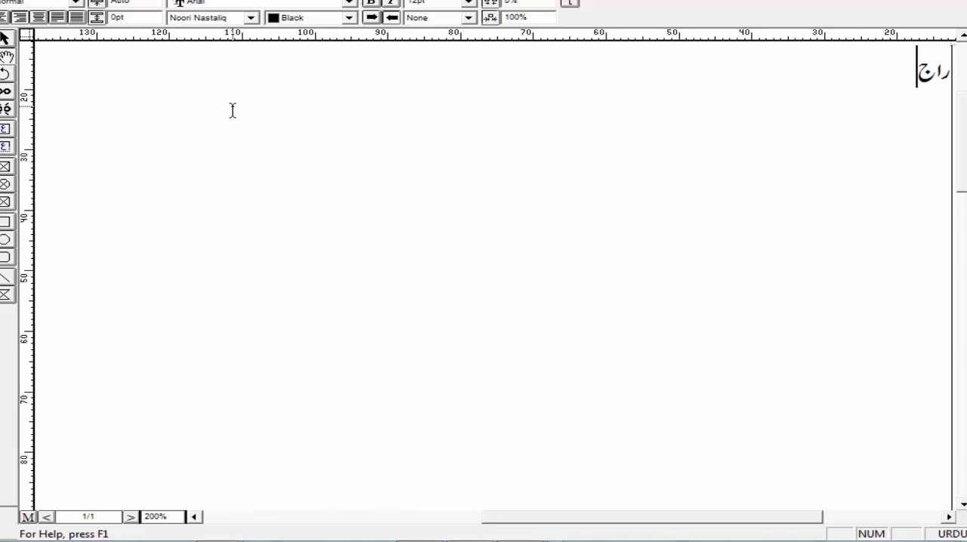
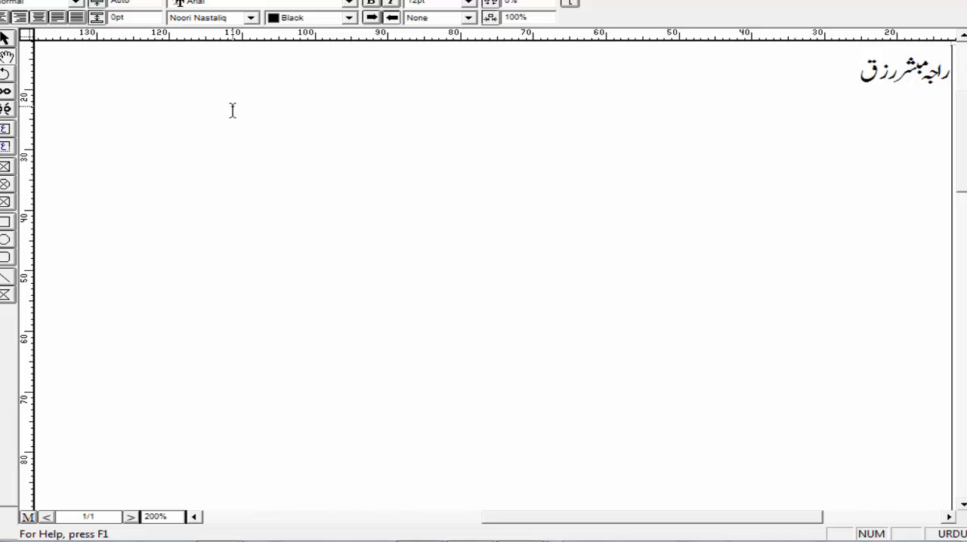
Step: Complete the first person's full name, titled راجہ, on the first line and begin a second line
key(Return)
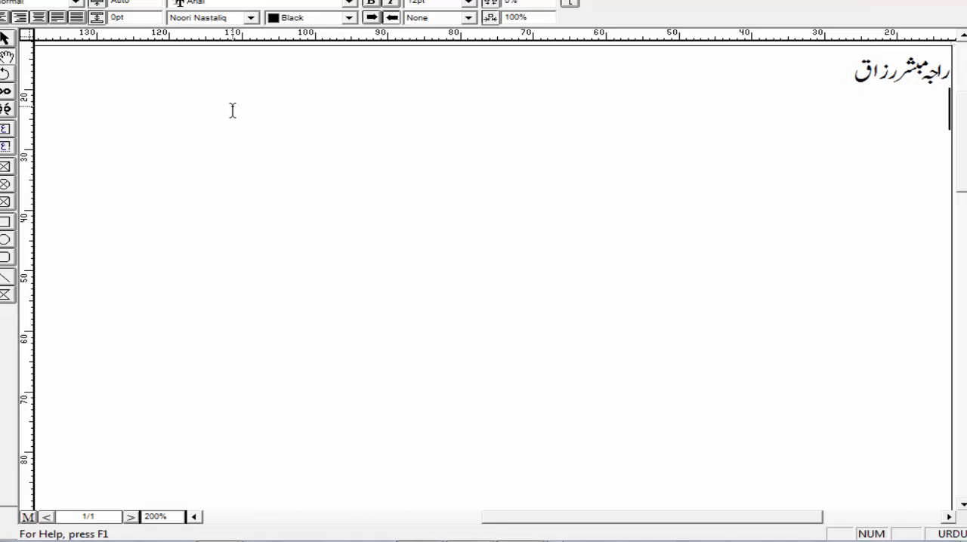
text(عبد)
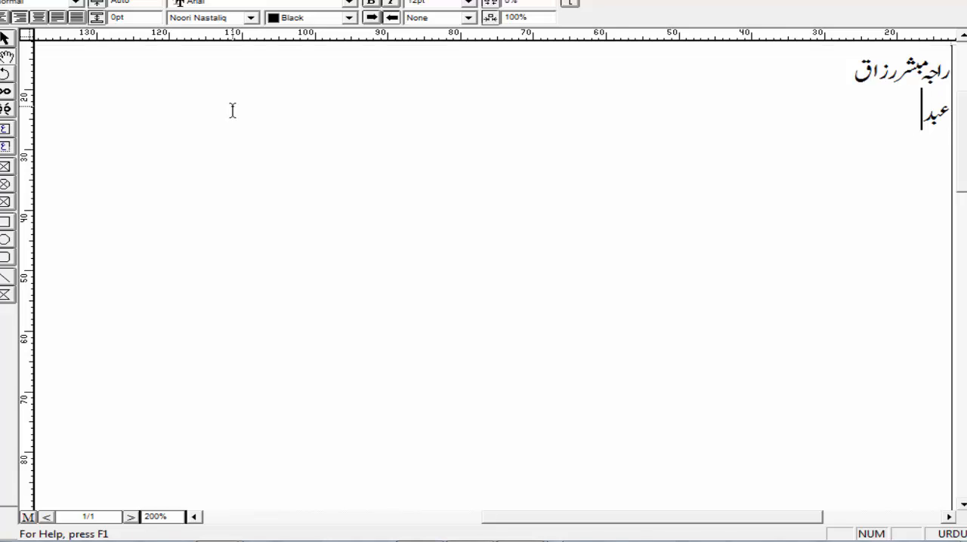
key(BackSpace)
key(BackSpace)
key(BackSpace)
Step: Enter "بیگم و" followed by the person's name on the second line
text(بیگمو)
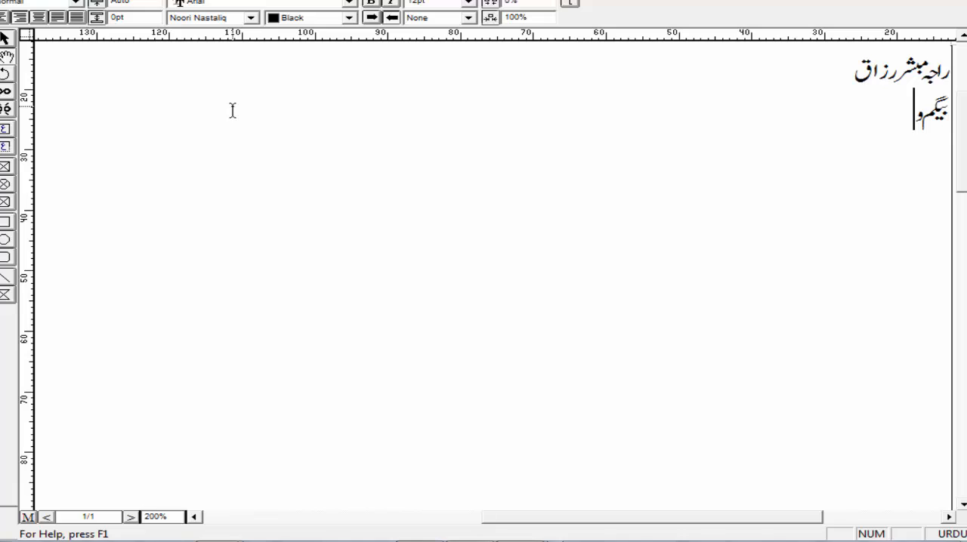
text(عبدالرزاق)
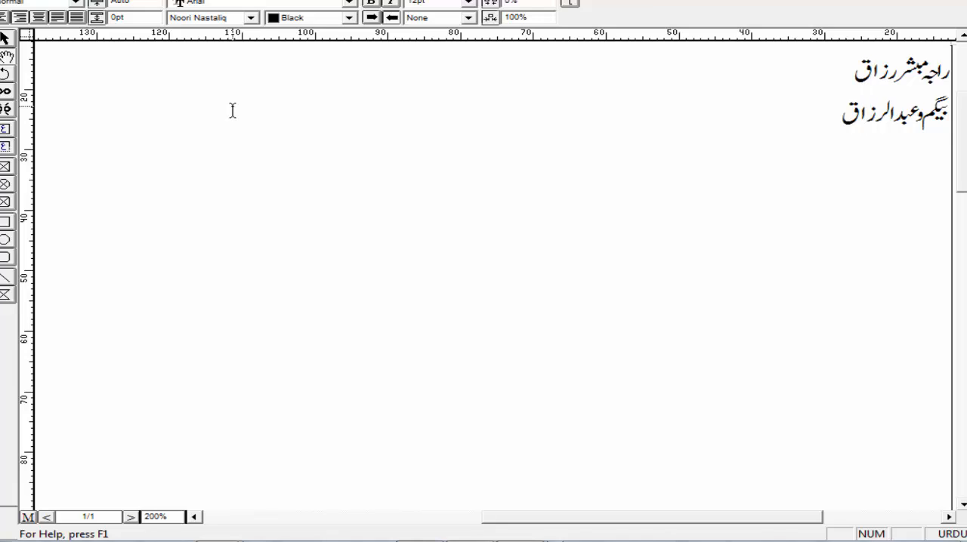
Step: Add a third line with the title راجہ and the same person's name as on the second line
key(Return)
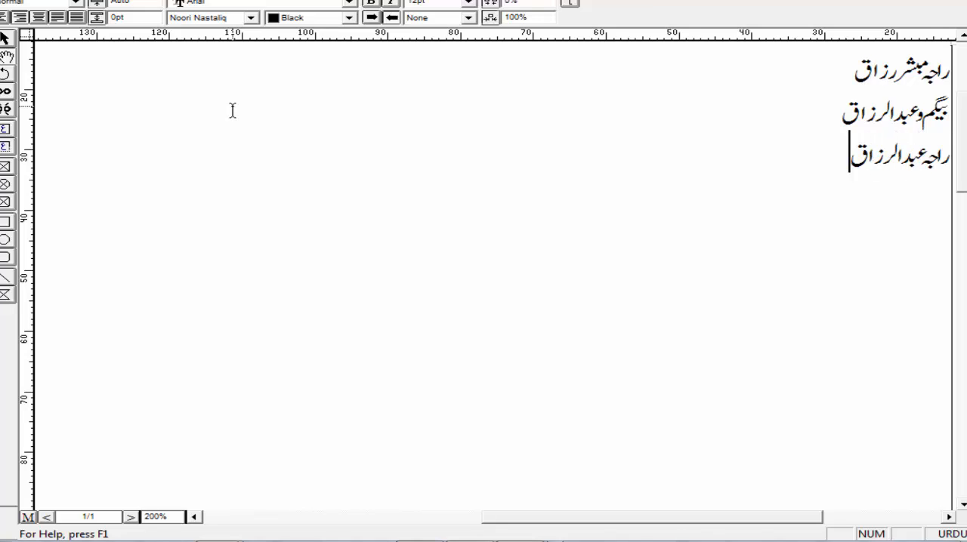
Step: Add a fourth line with the title راجہ and the next person's two-part name
key(Return)
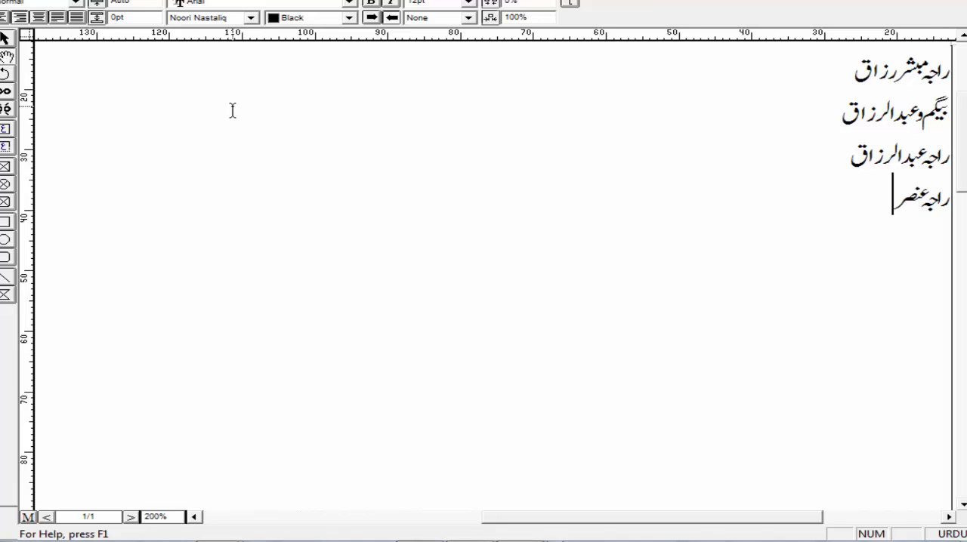
Step: Add a fifth line with the title راجہ and another relative's full name
key(Return)
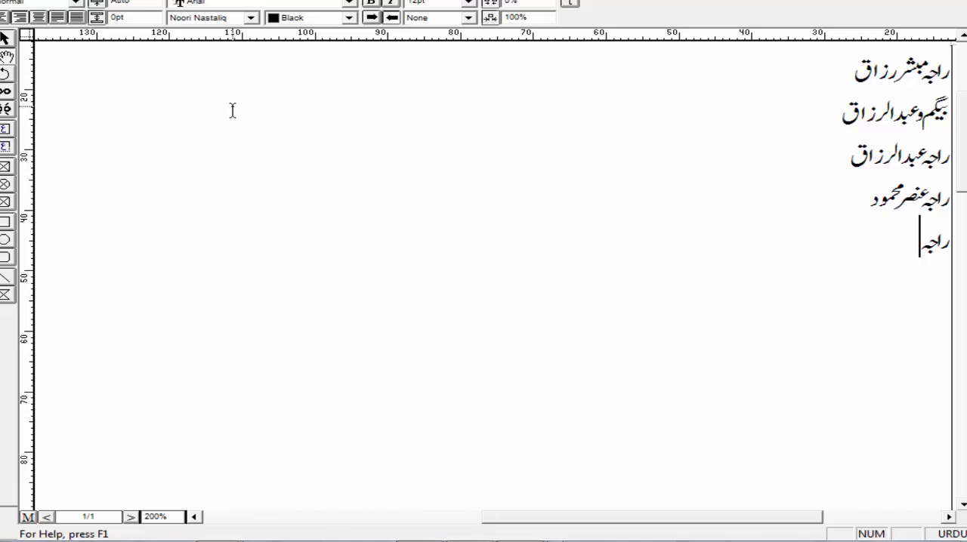
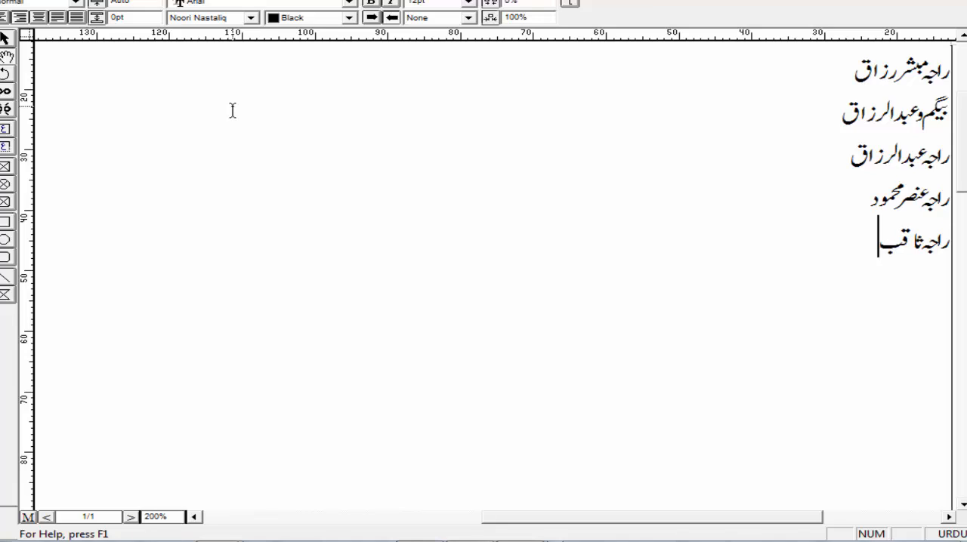
Step: Add a sixth line with the title راجہ, the person's full name and the suffix "،یوکے"
key(Return)
text(راج)
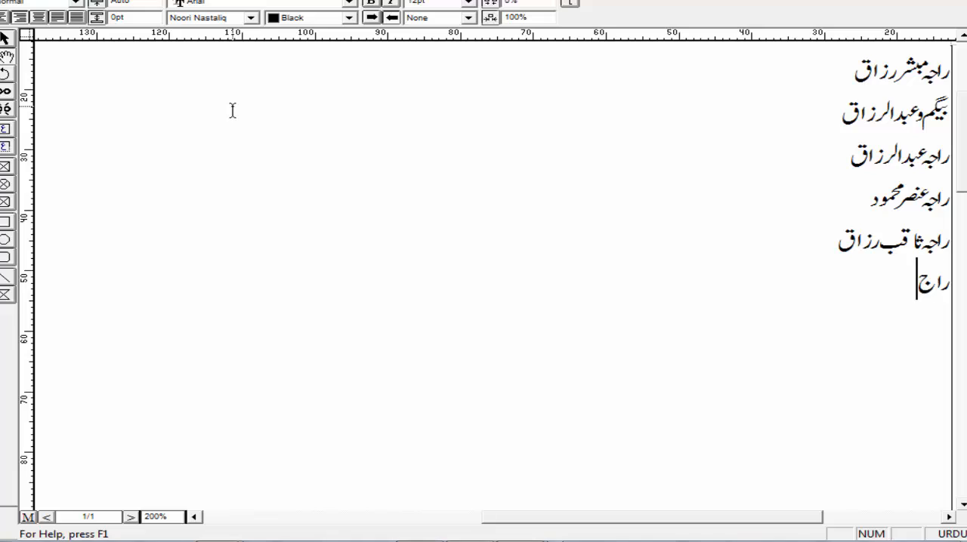
text(ا)
key(BackSpace)
text(ہ)
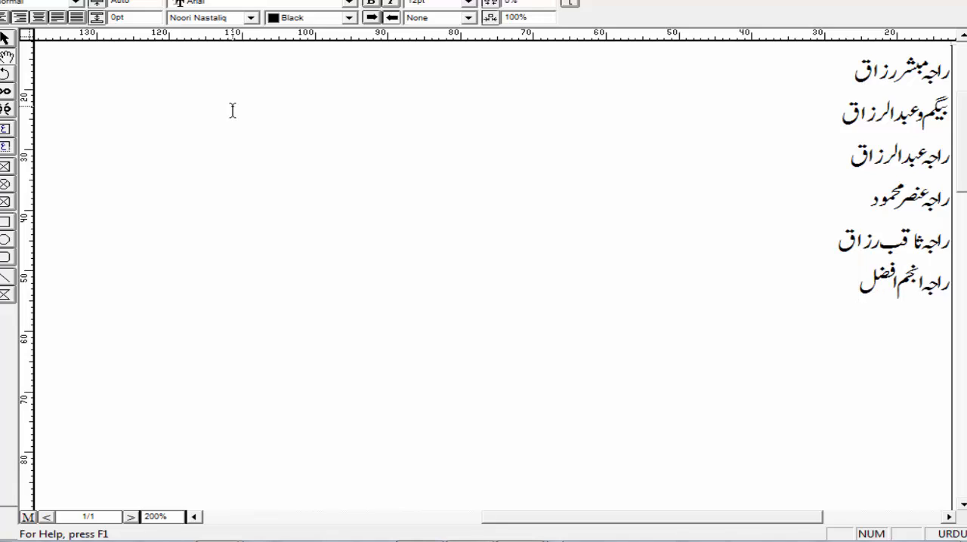
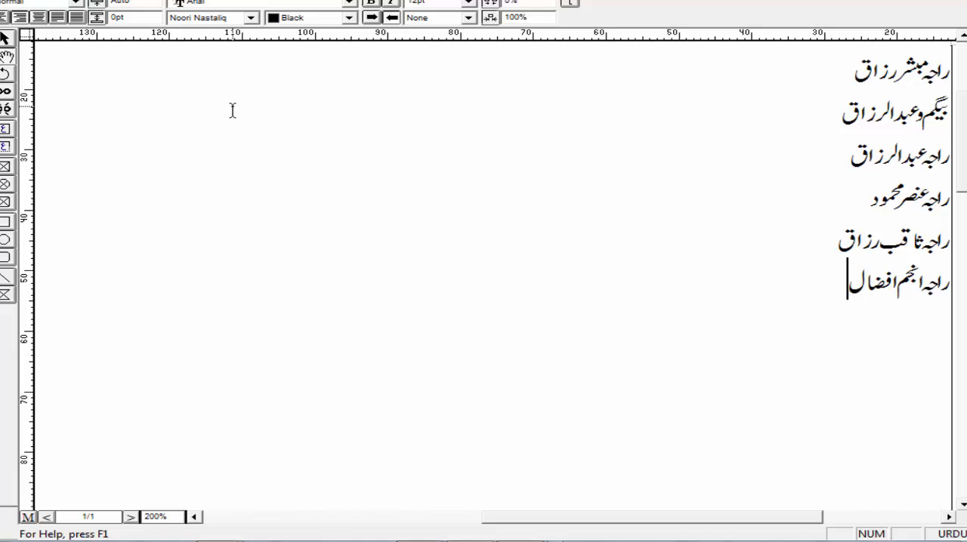
key(Return)
text(،یوکے)
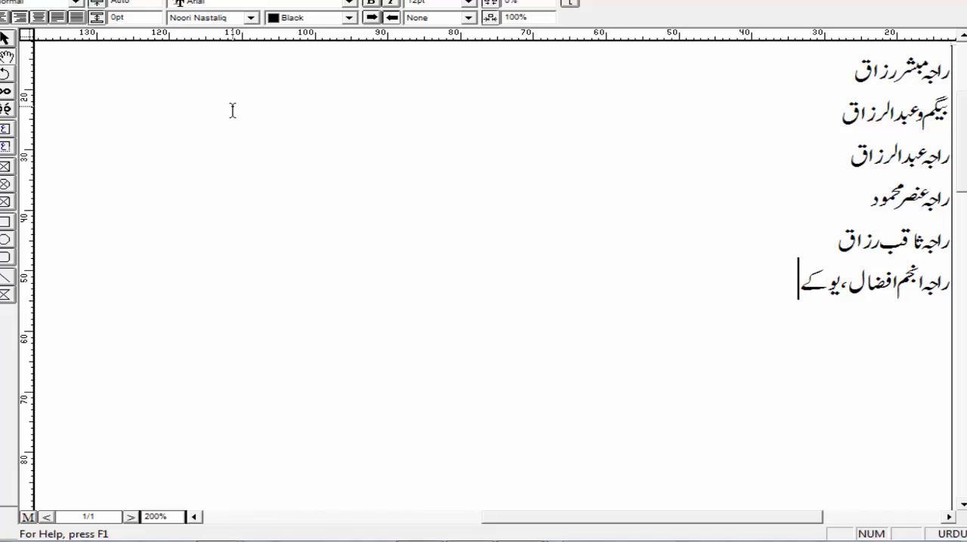
Step: Add a seventh line with the title راجہ and the person's single given name
key(Return)
text(راجہ )
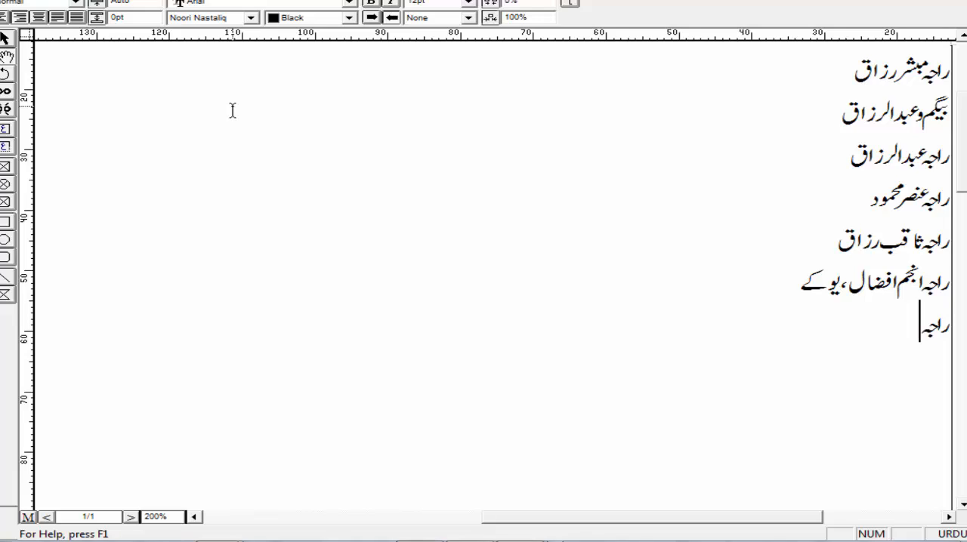
text(مرت)
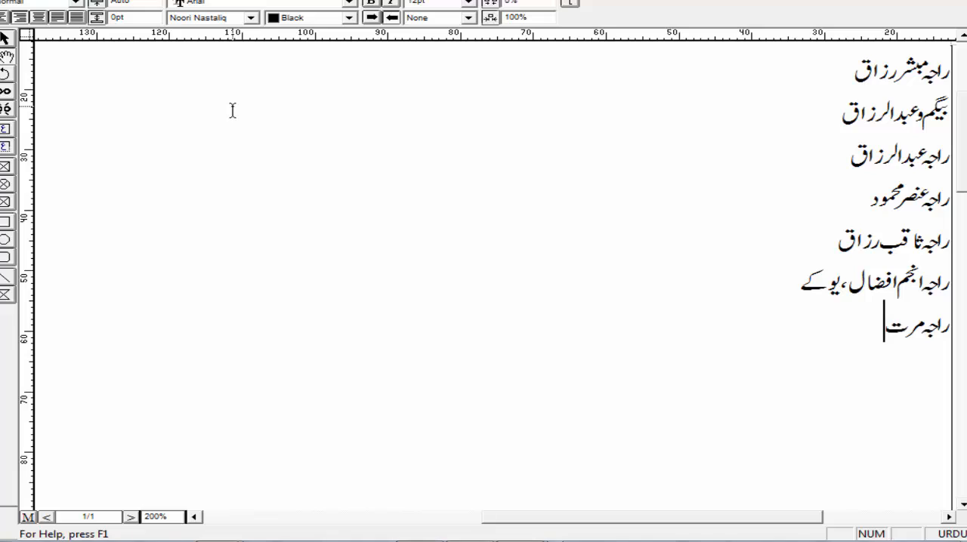
text(ضیٰ)
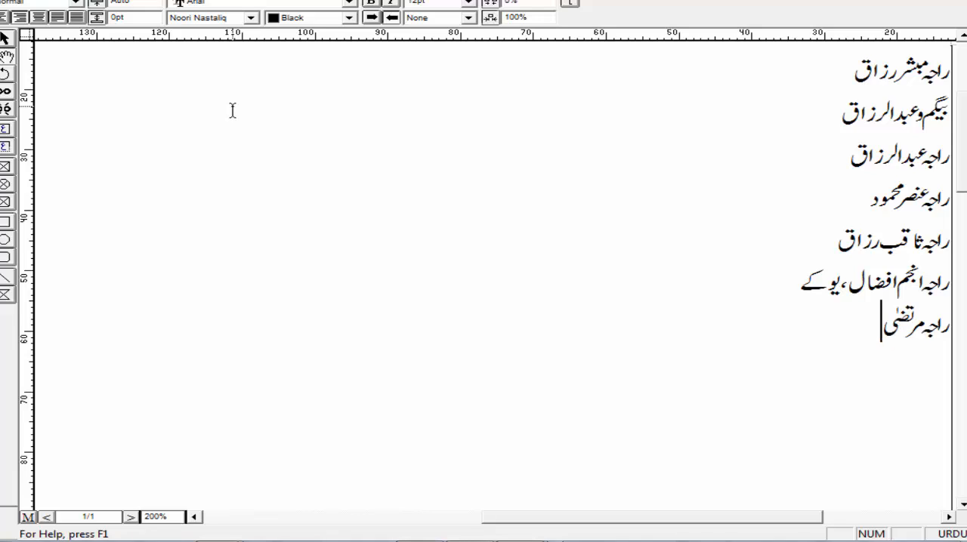
Step: Add an eighth line with the title راجہ and the next person's given name
key(Return)
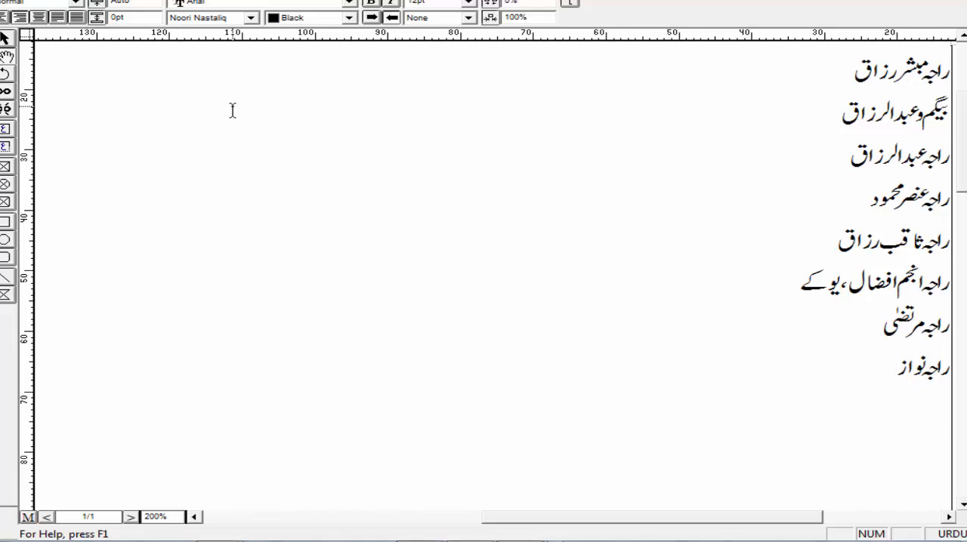
Step: Add a ninth line with the title راجہ and the last listed person's two-part name
key(Return)
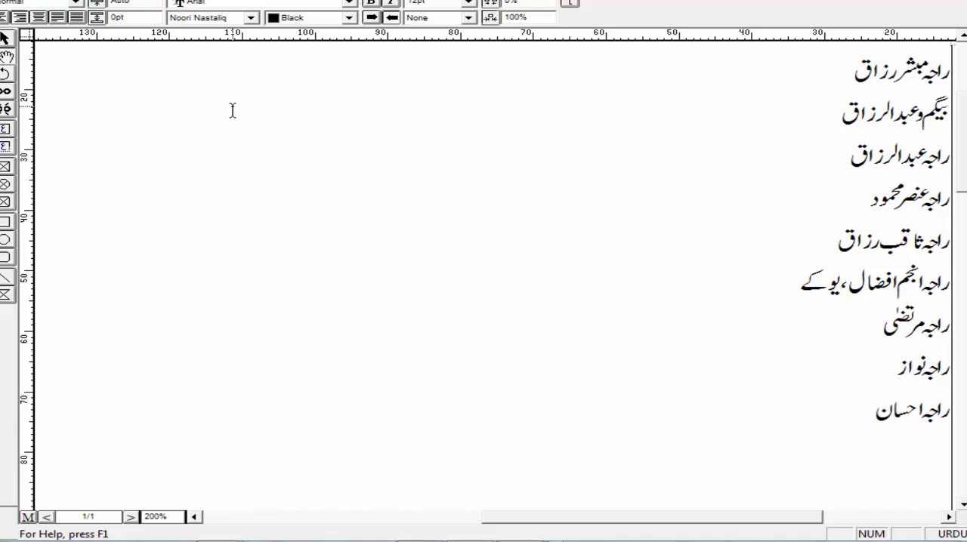
Step: Enter the venue "الحبیب میرج ہال چڑیاولہ اڈا" on a new line below the names
key(Return)
text(ال)
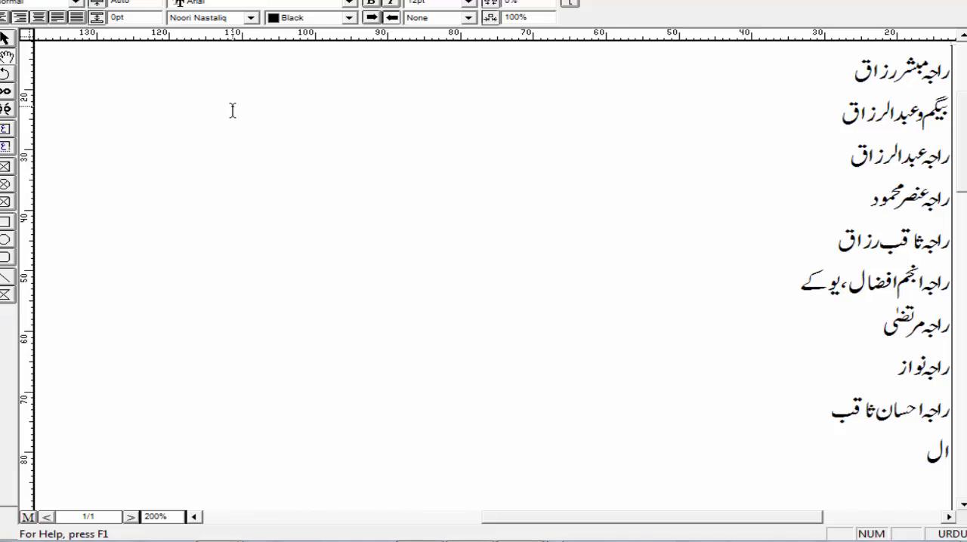
text(جےب)
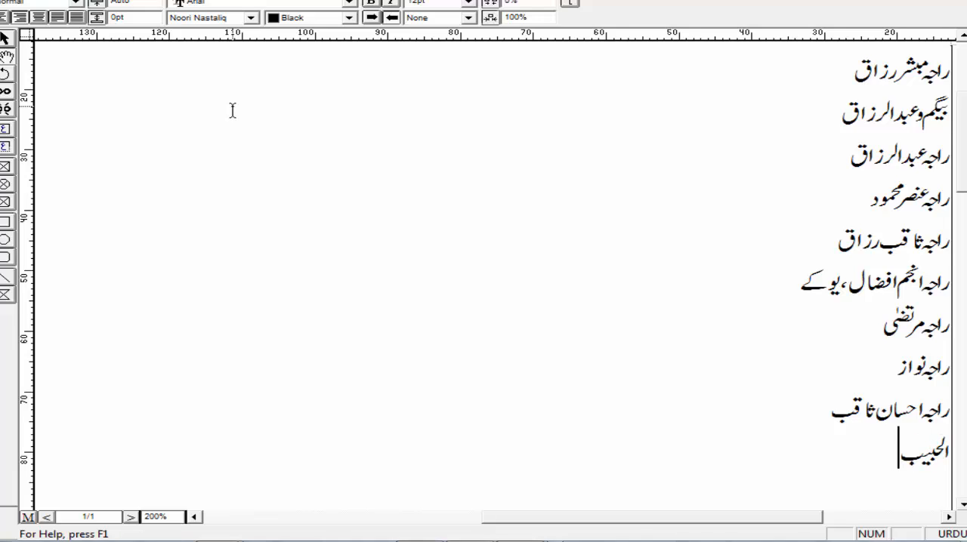
text( ےرج ہال)
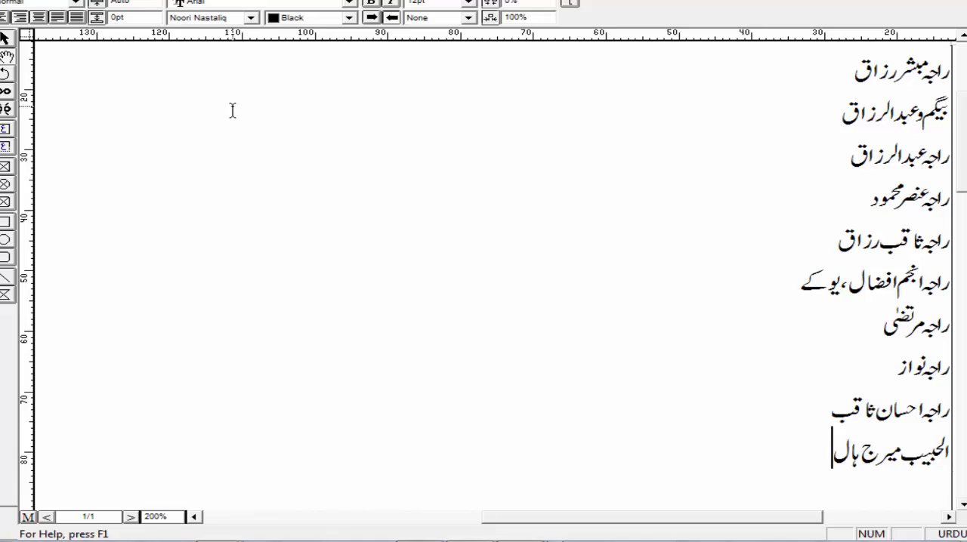
text( چڑیاولہ اڈا)
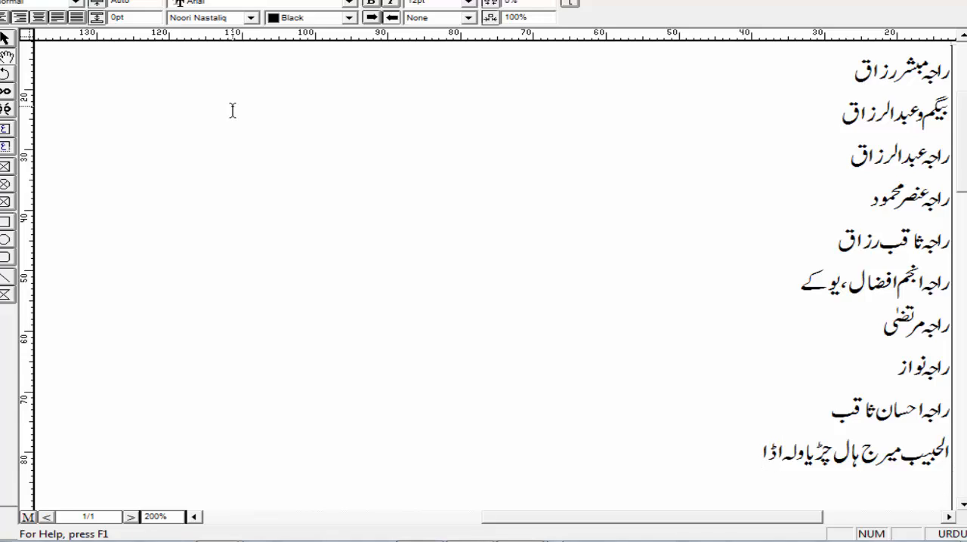
Step: Add the event line "مہندی۔ 6دسمبر" below the venue, with the day number in English digits
key(Return)
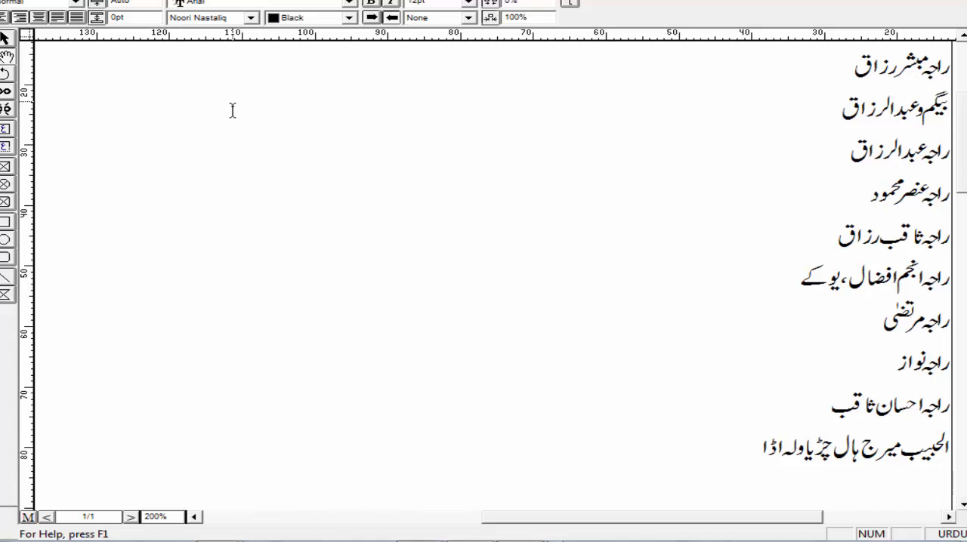
text(مہندی-)
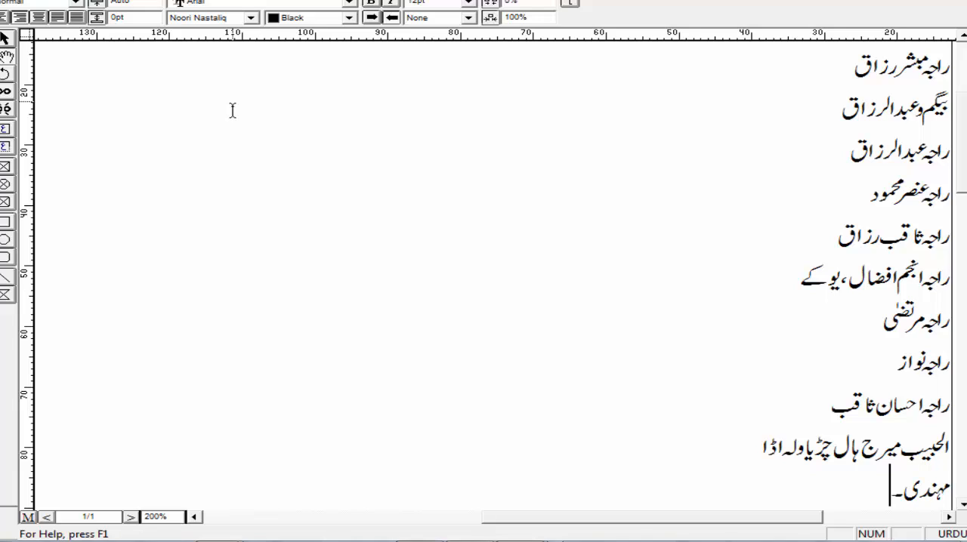
key(alt+shift)
text(6)
key(alt+shift)
text(دسمبر)
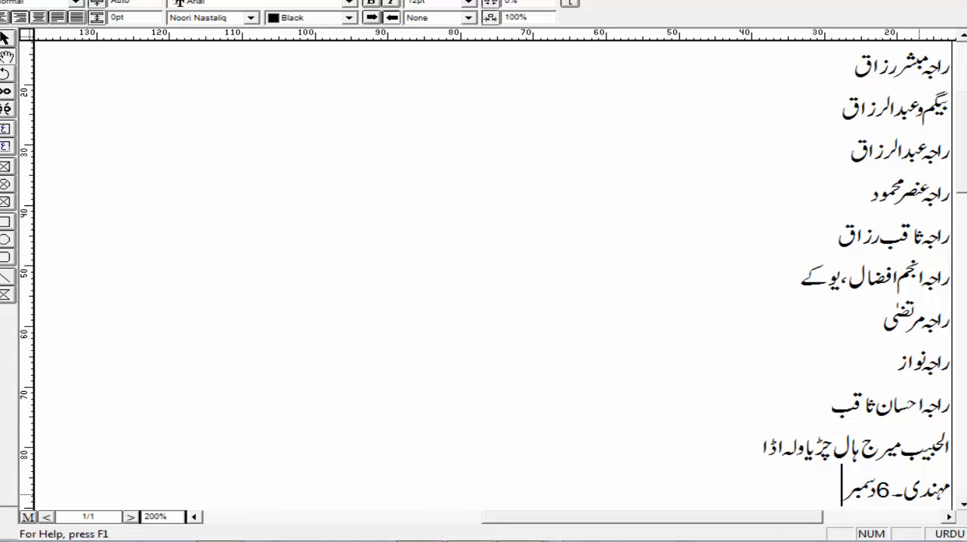
Step: Check the weekday of 6 December in the system calendar and append "بروز اتوار" to the مہندی line
click(915, 541)
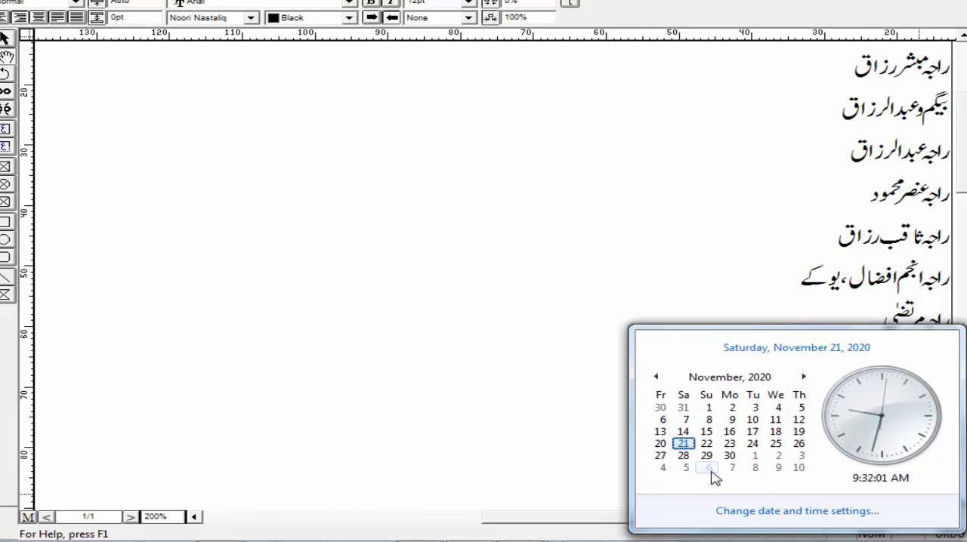
click(602, 294)
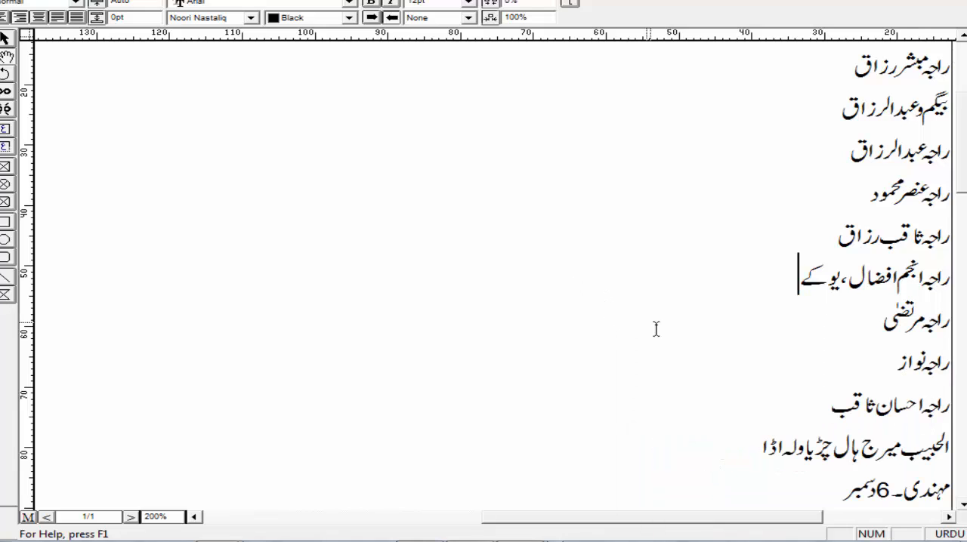
click(817, 494)
text(بروز اتوار)
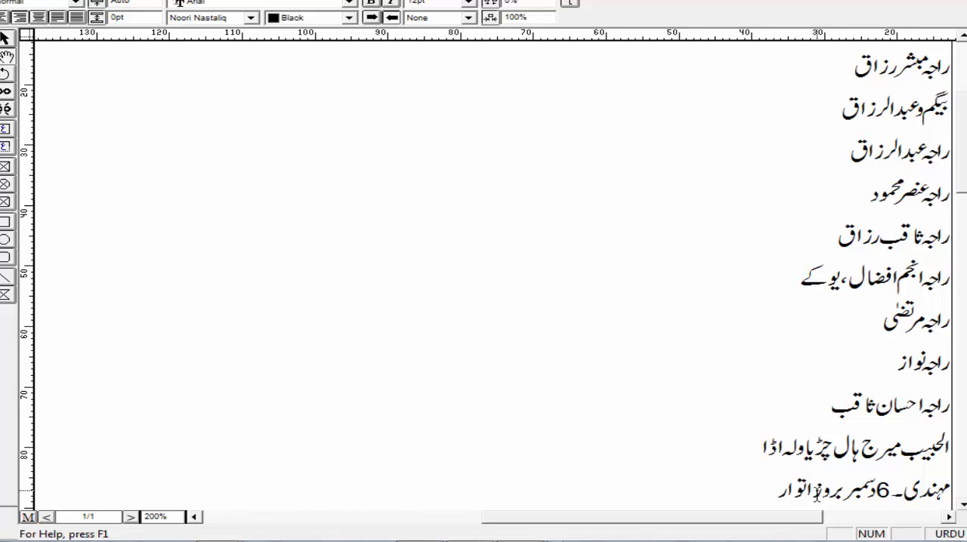
Step: Add the event line "بارات۔ 7دسمبر" below the مہندی line, with the day number in English digits
key(Return)
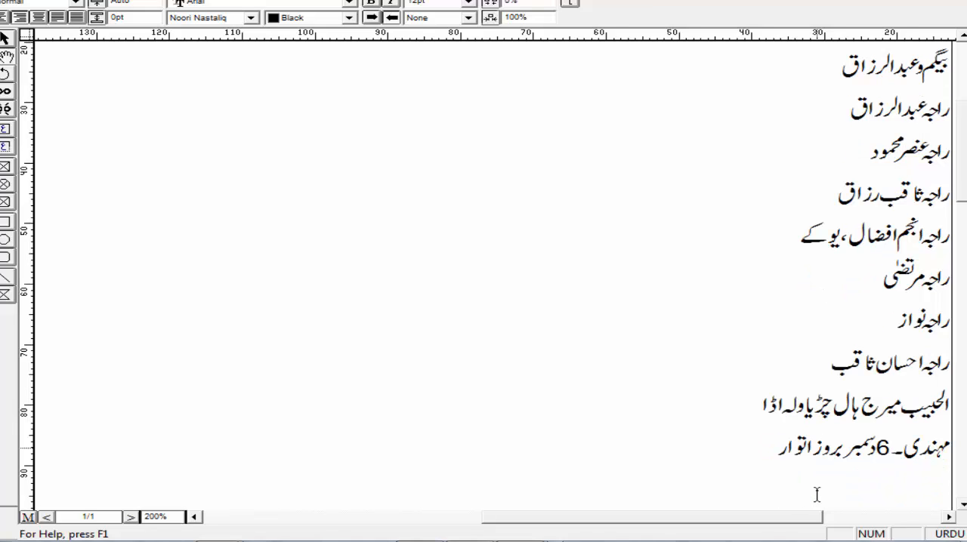
text(بارات)
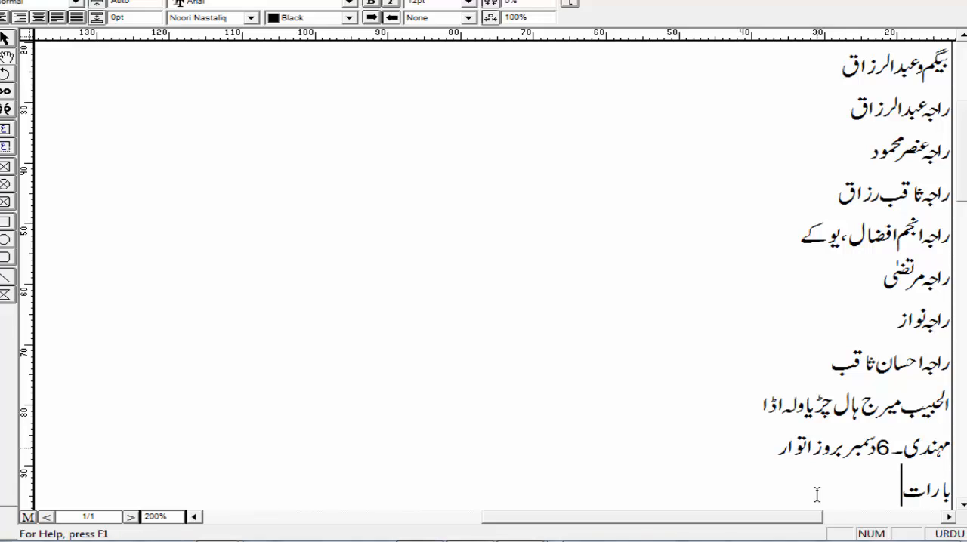
text(۔)
key(ctrl+space)
text(7)
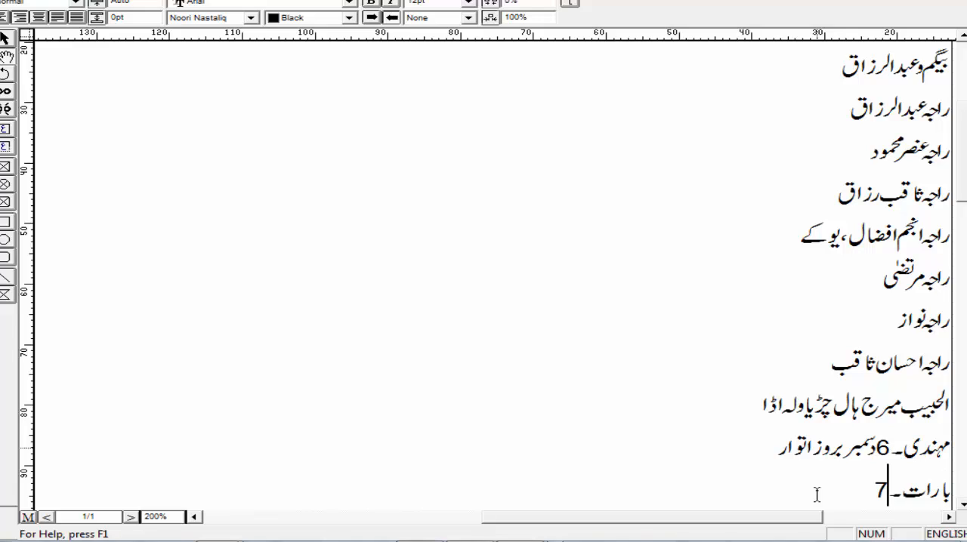
key(ctrl+space)
text(دسمب)
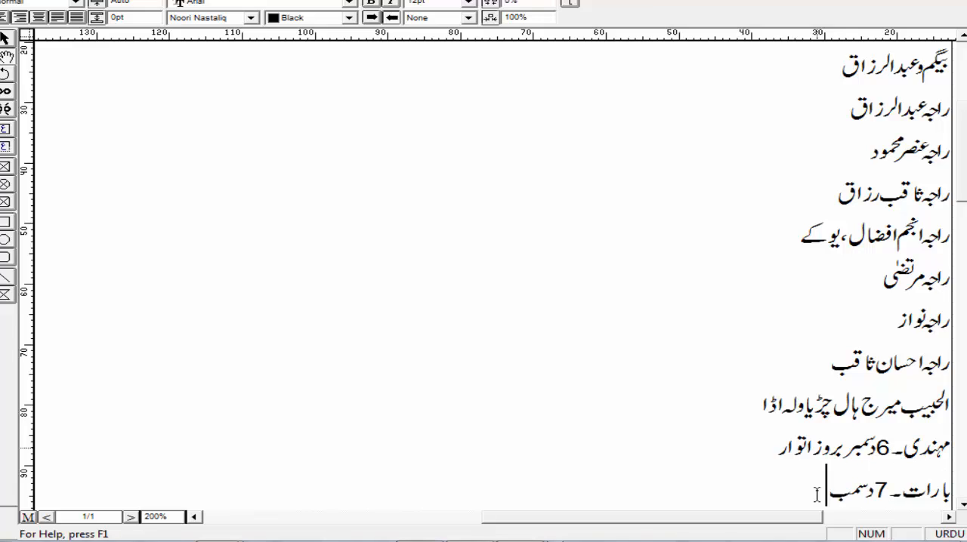
text(ر)
Step: Insert the year "2020" in English digits after "دسمبر" in the مہندی line
key(ctrl+space)
click(843, 451)
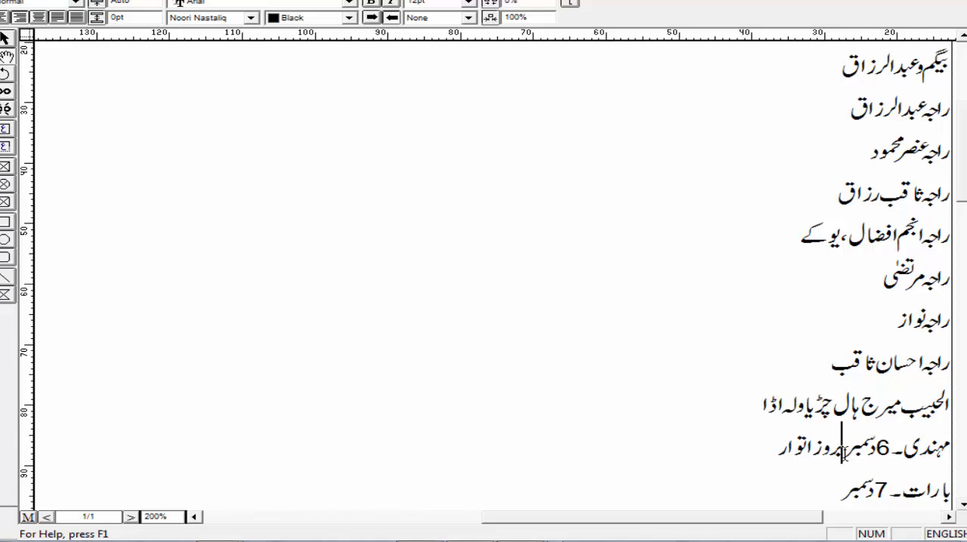
key(ctrl+space)
key(ctrl+space)
text(2020)
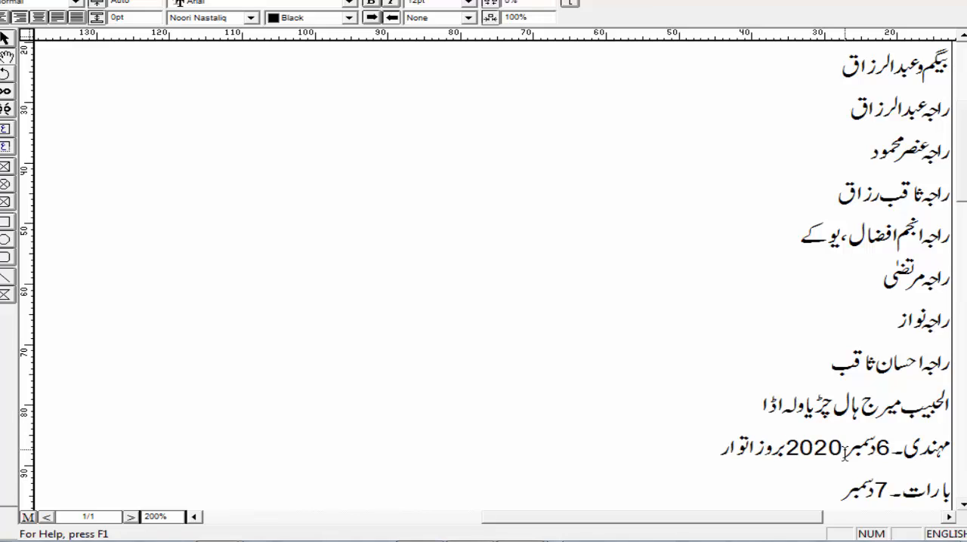
Step: Append "2020 بروز سوموار" to the بارات line, with the year in English digits
click(829, 491)
key(ctrl+space)
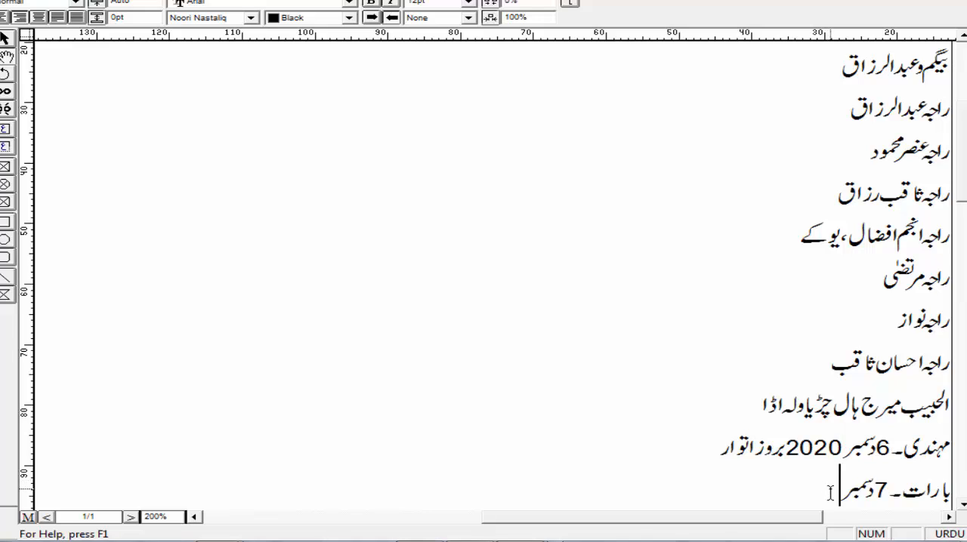
key(ctrl+space)
text(2020)
key(ctrl+space)
click(770, 502)
text(بروزسسو)
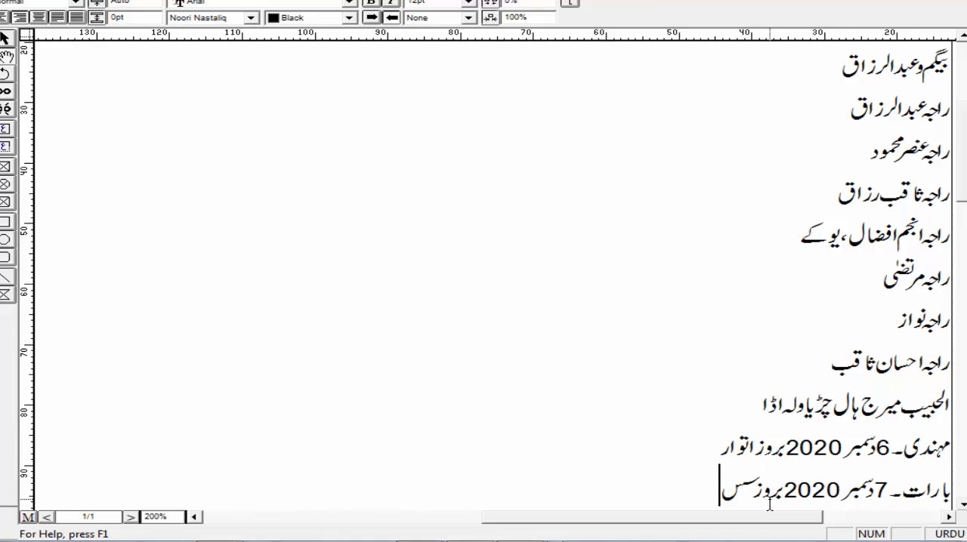
text(موار)
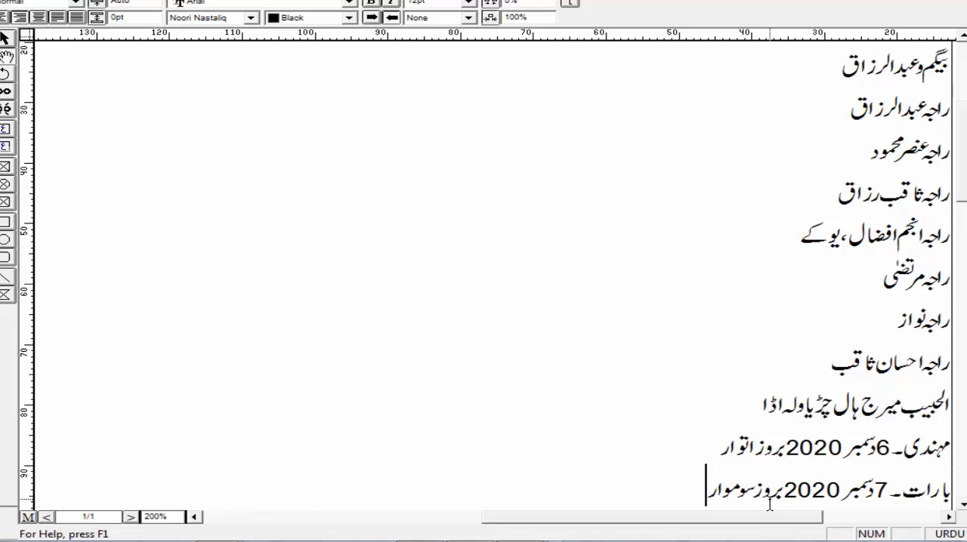
Step: Add the event line "دعوت ولیمہ۔ 8دسمبر" below the بارات line, with the day number in English digits
key(Return)
text(د)
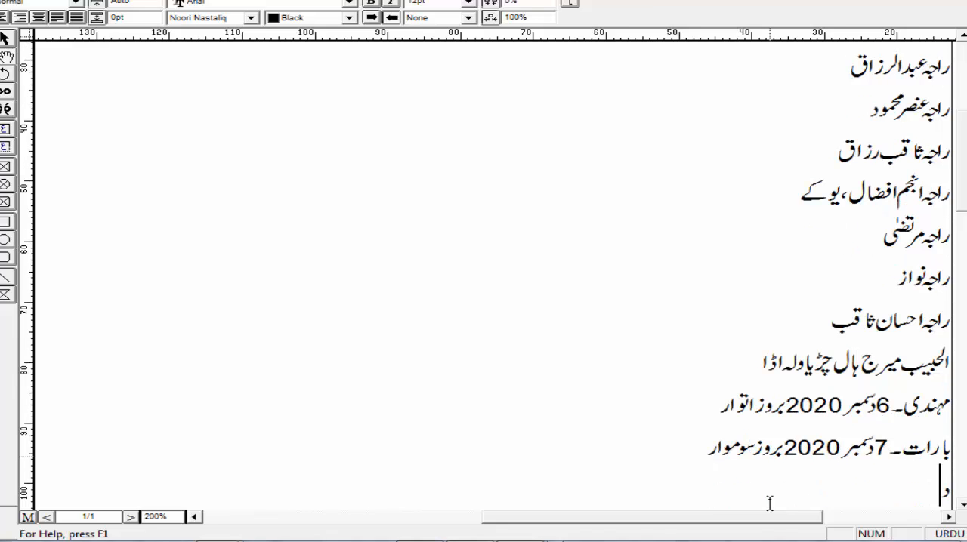
text(عوت ولیمہ)
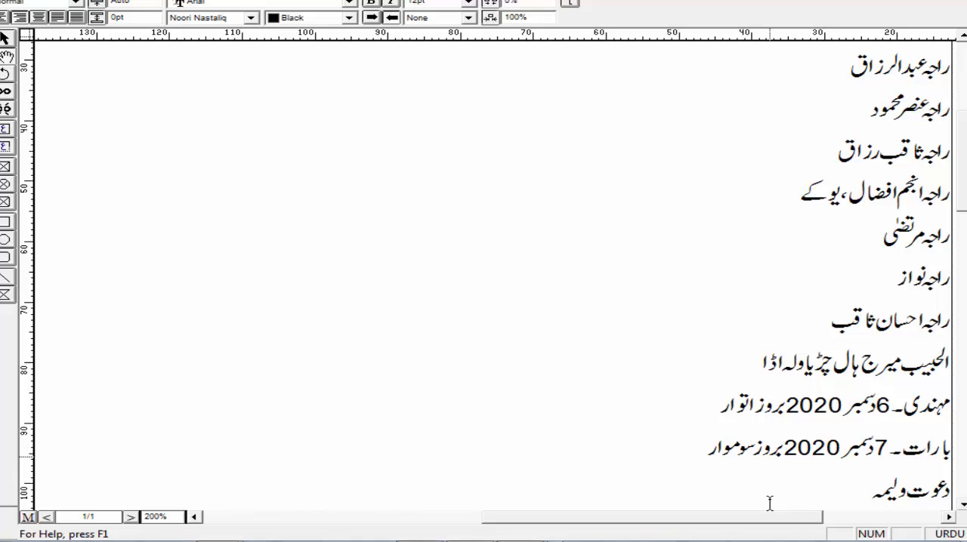
text(۔)
key(alt+shift)
text(8)
key(alt+shift)
text(دسمبر)
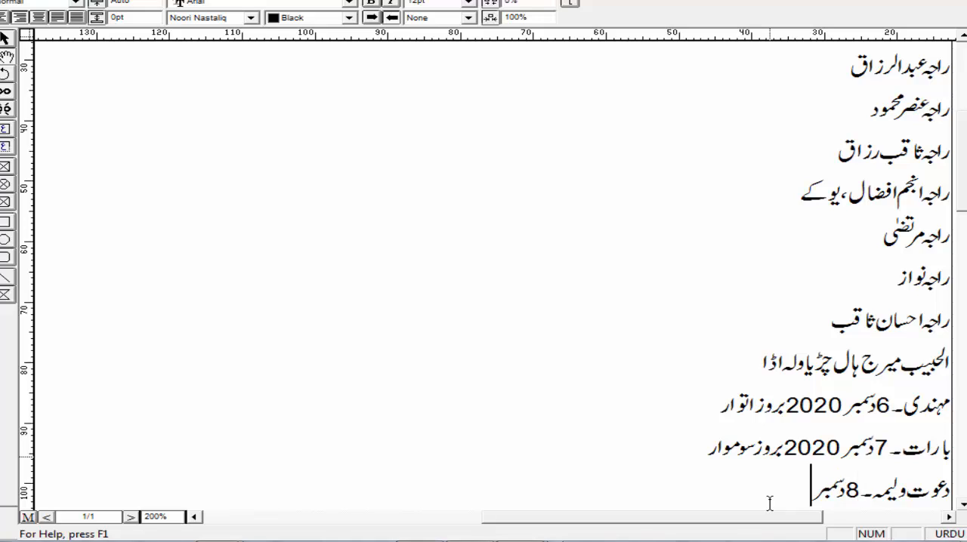
Step: Append "2020ء بروز منگل" to the دعوت ولیمہ line, with the year in English digits
key(alt+shift)
text(2020)
key(alt+shift)
text(ءبروز)
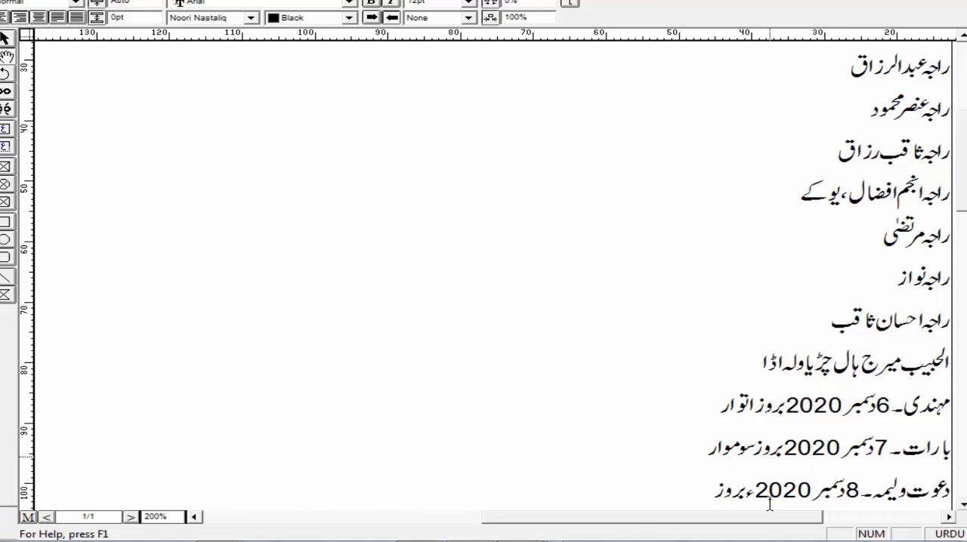
text(منگل)
Step: Make all of the invitation text bold
key(ctrl+a)
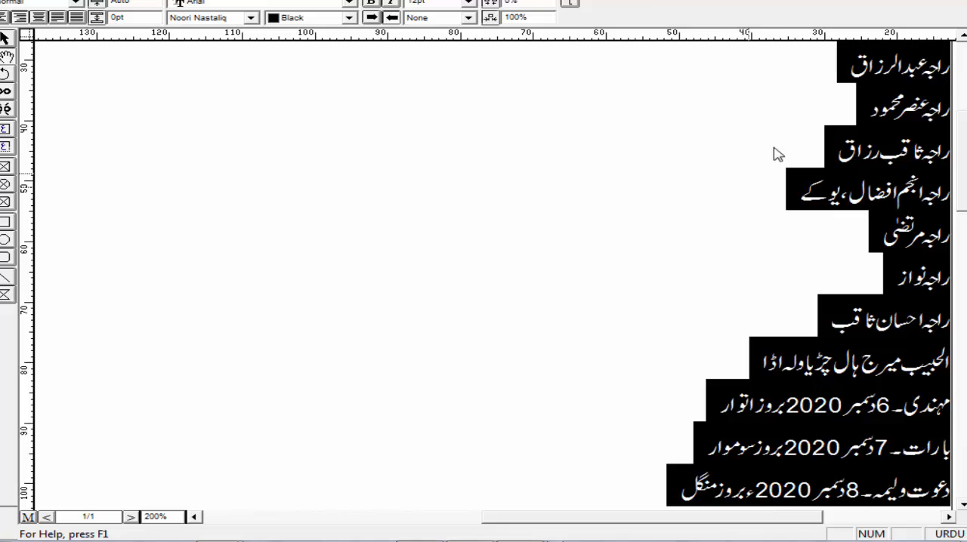
click(375, 17)
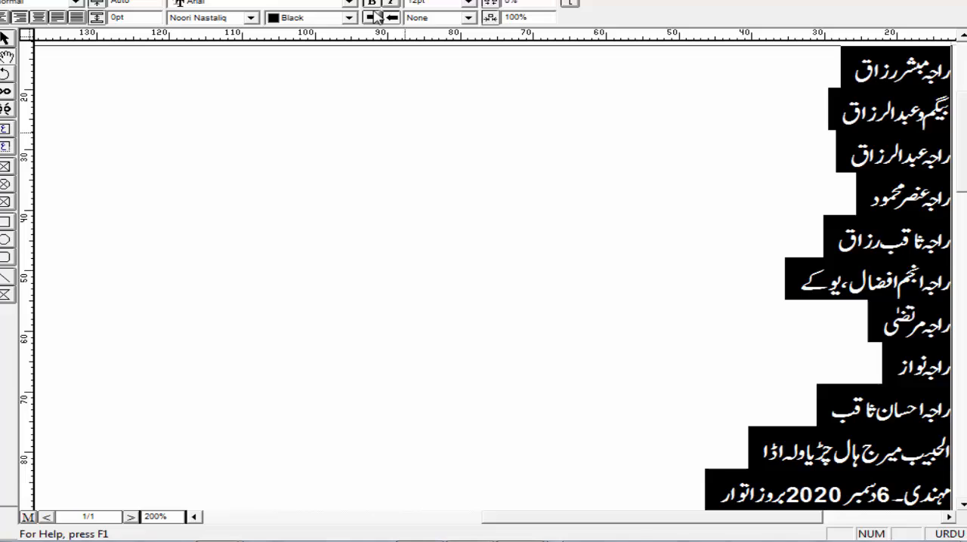
click(529, 451)
click(579, 474)
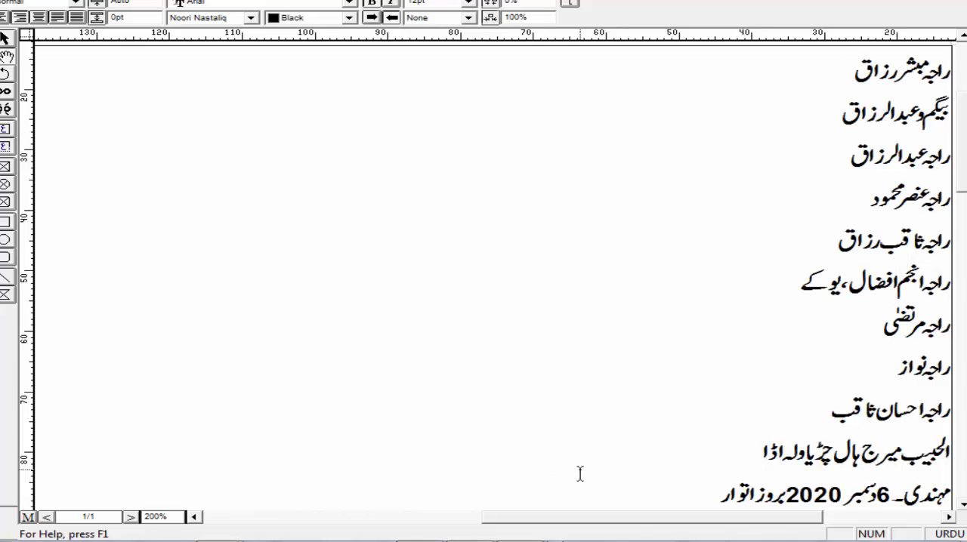
key(Return)
key(BackSpace)
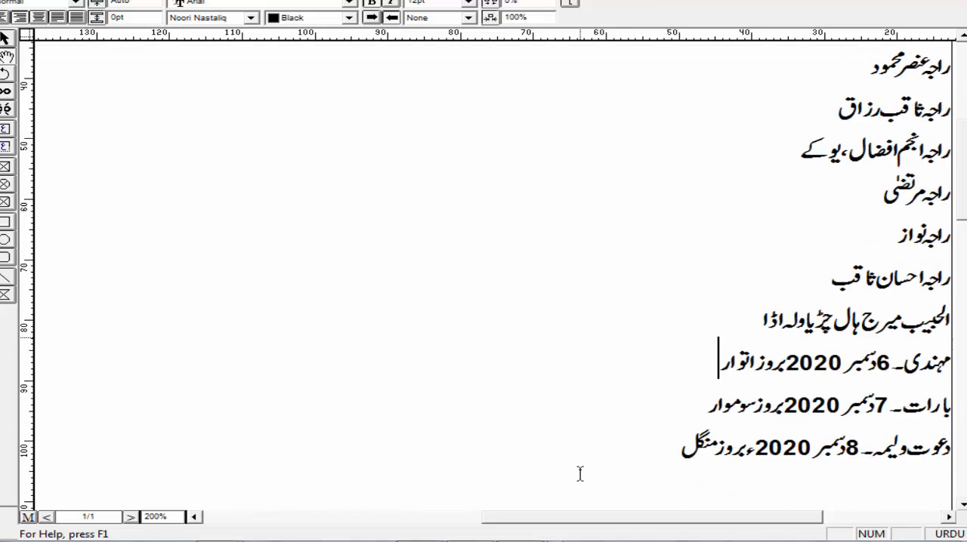
Step: Add the location below the دعوت ولیمہ line as "بمقام" with "چڑیاولہ اڈا" on the line beneath it
click(660, 456)
key(Return)
text(بمقا)
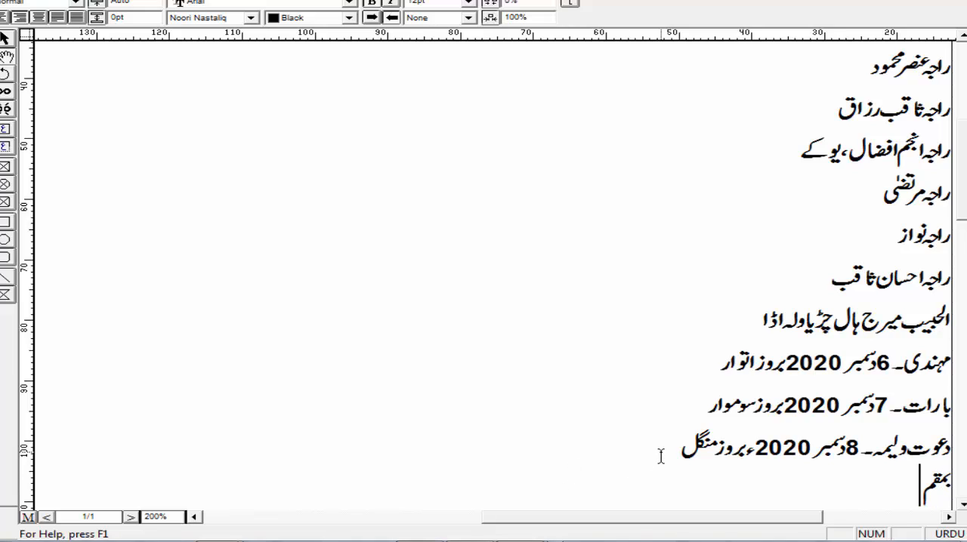
text(م)
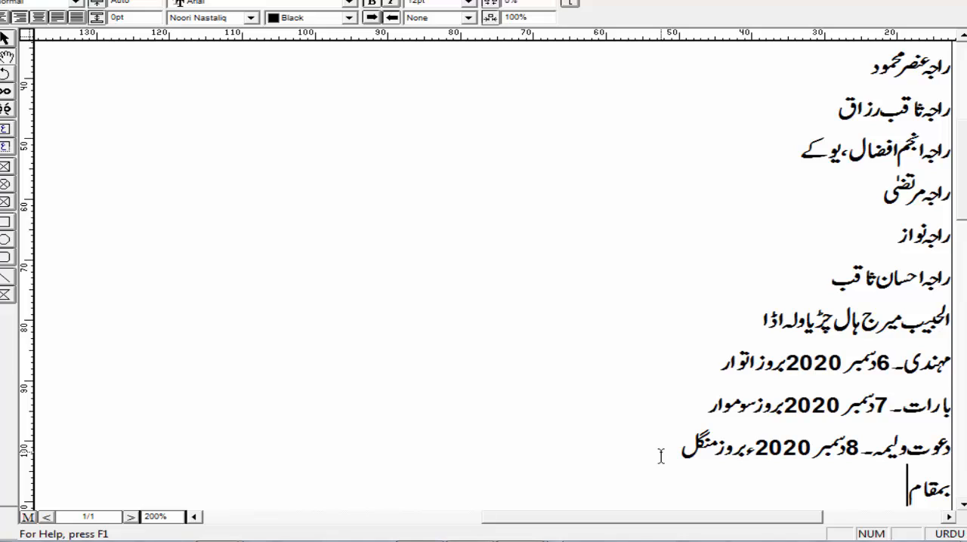
key(Return)
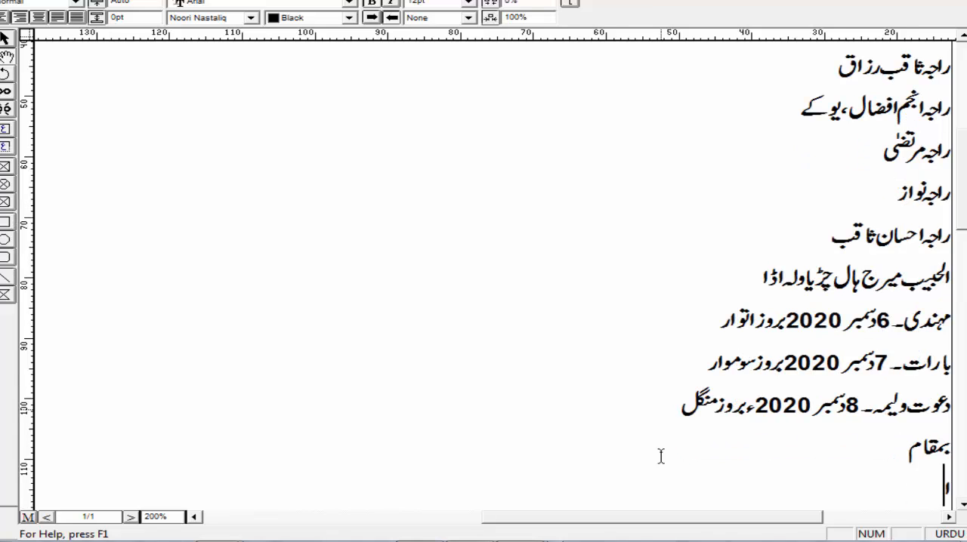
key(BackSpace)
text(ج)
key(BackSpace)
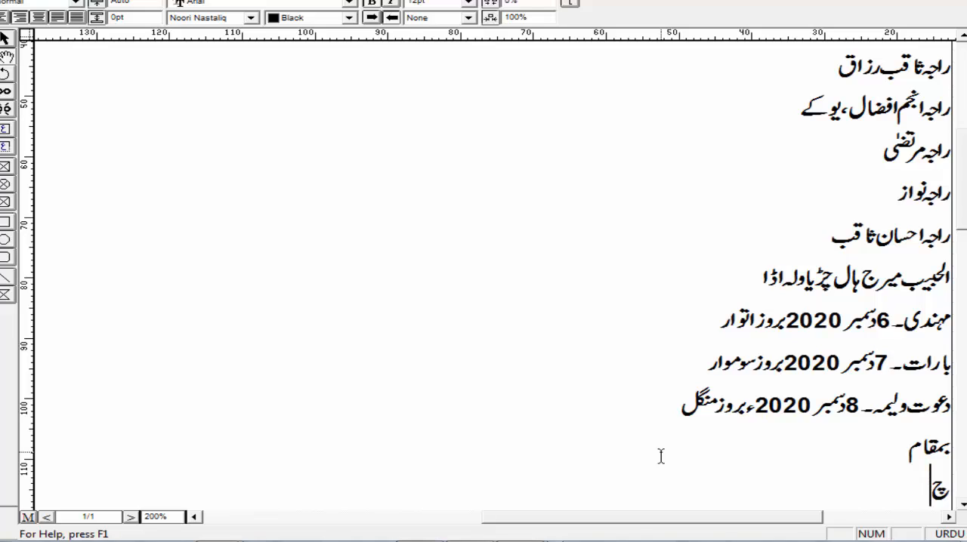
text(ڑ)
text(یاو)
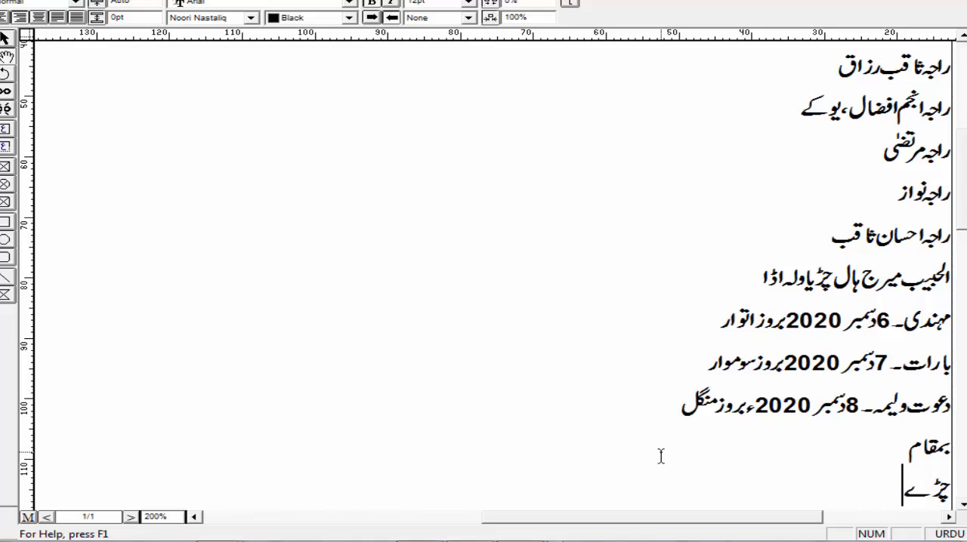
text(لہ اڈا)
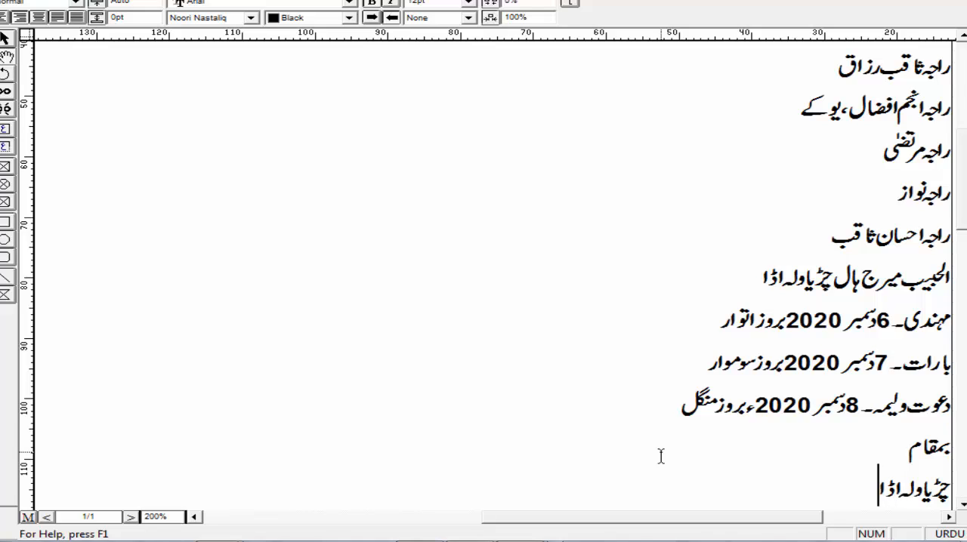
Step: Enter the contact phone number in English digits on a new line below the location
key(Return)
key(alt+shift)
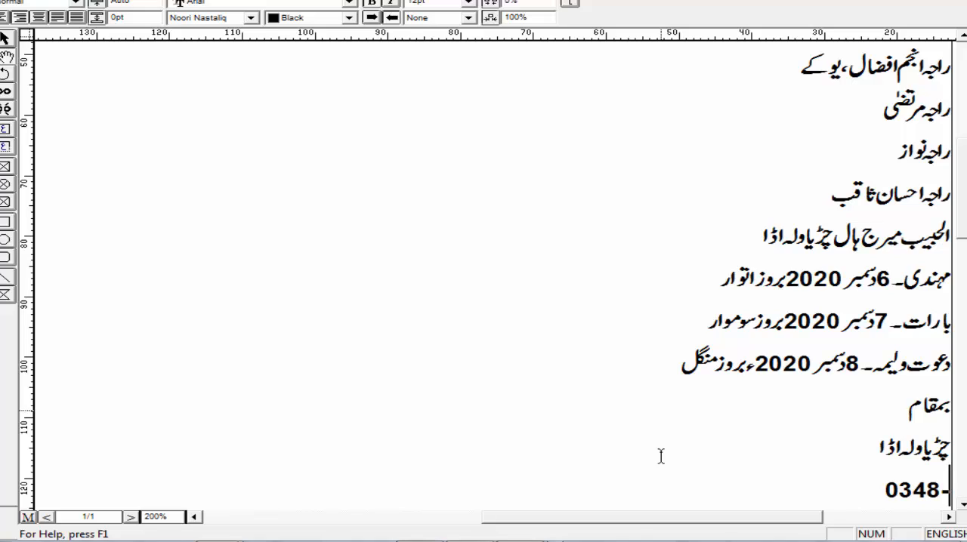
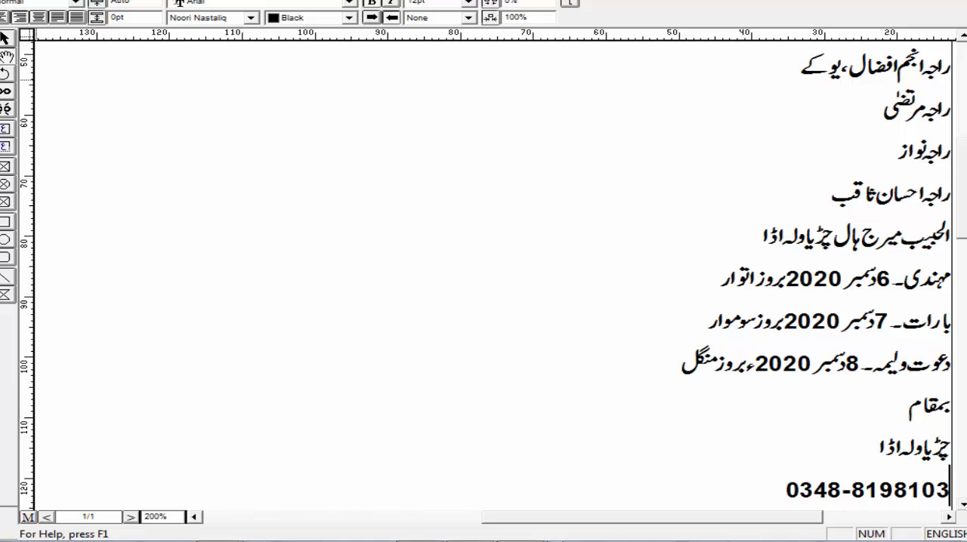
Step: Set the Urdu font of the first name line to Bombay Black
click(5, 38)
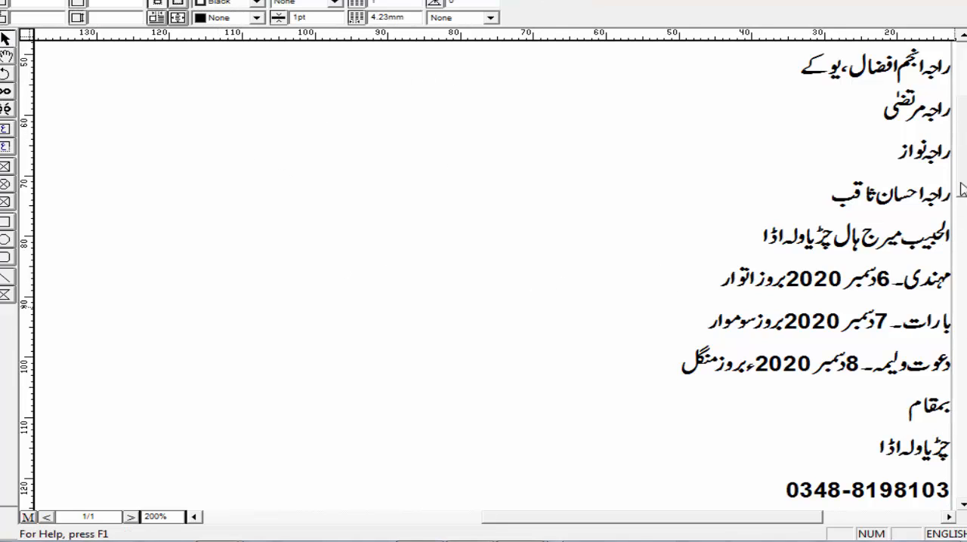
scroll(964, 197, up, 3)
scroll(902, 313, up, 3)
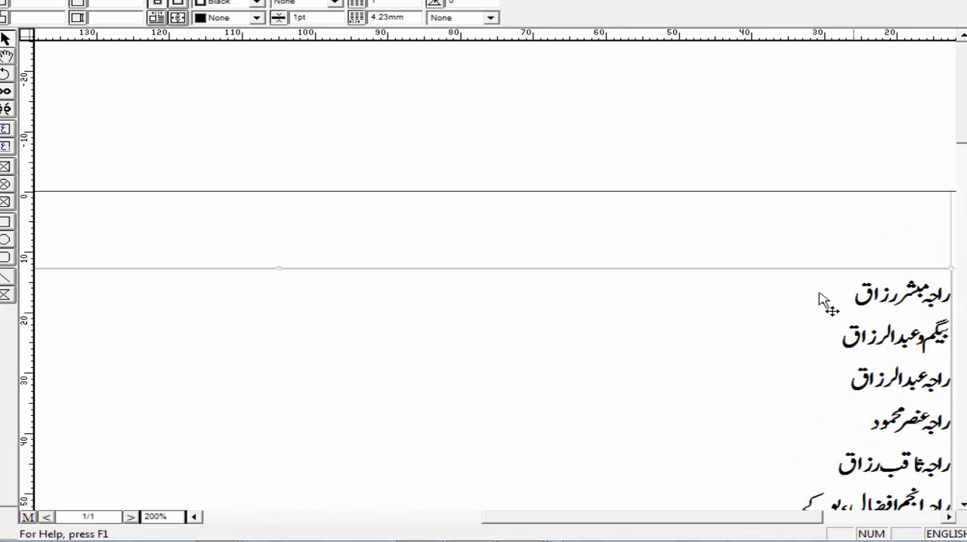
click(4, 57)
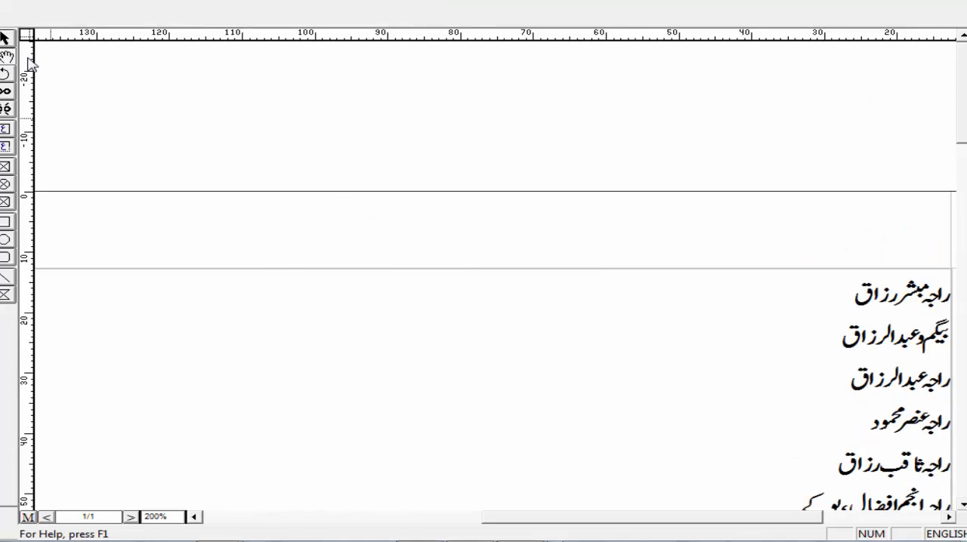
triple_click(824, 296)
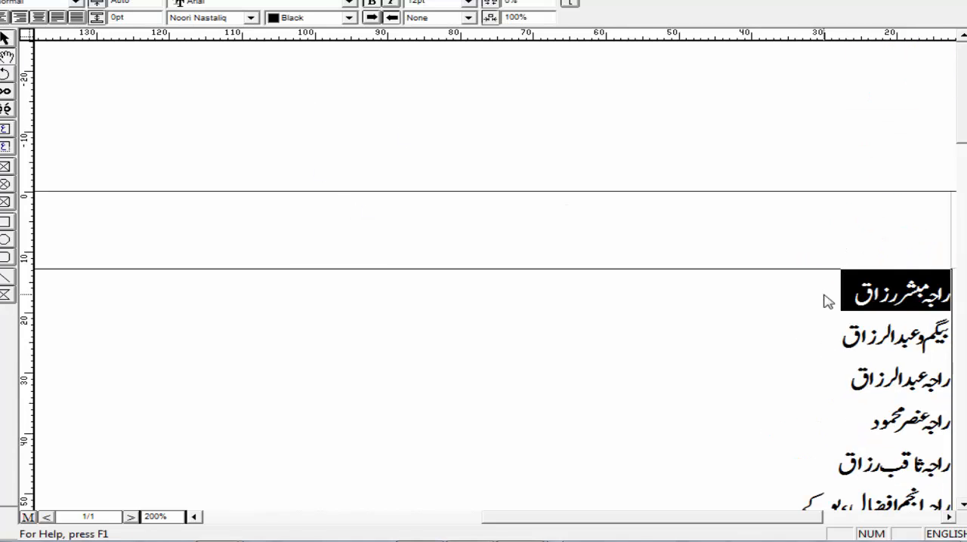
click(249, 17)
key(b)
key(Return)
click(252, 18)
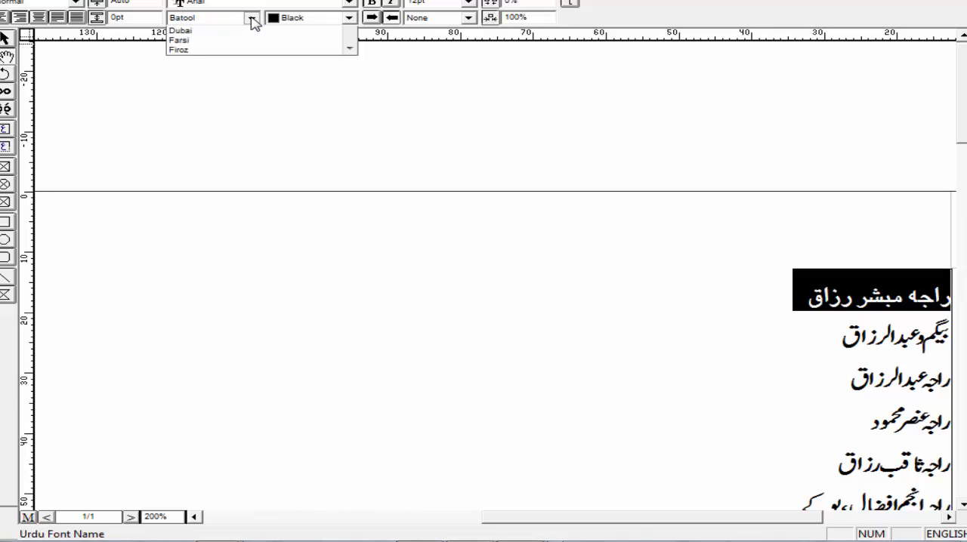
click(246, 50)
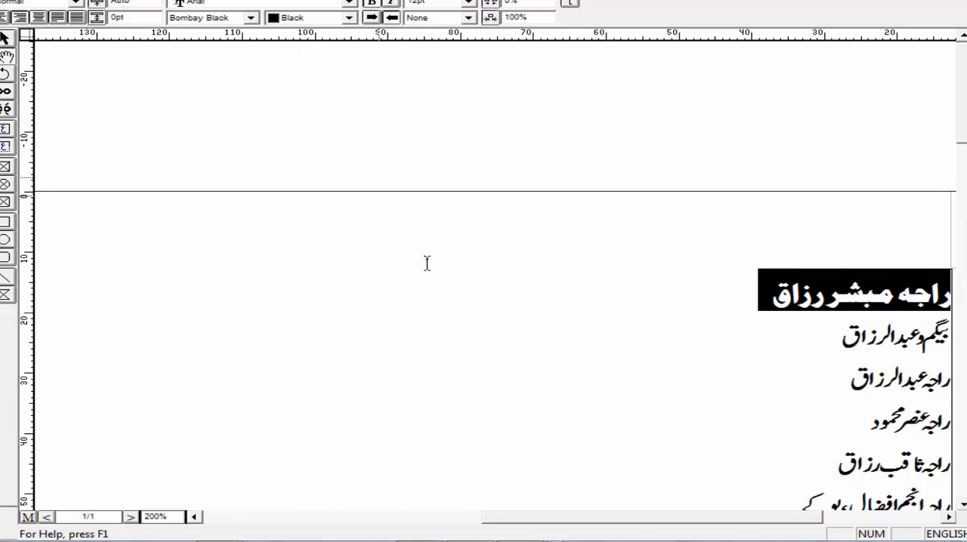
click(361, 317)
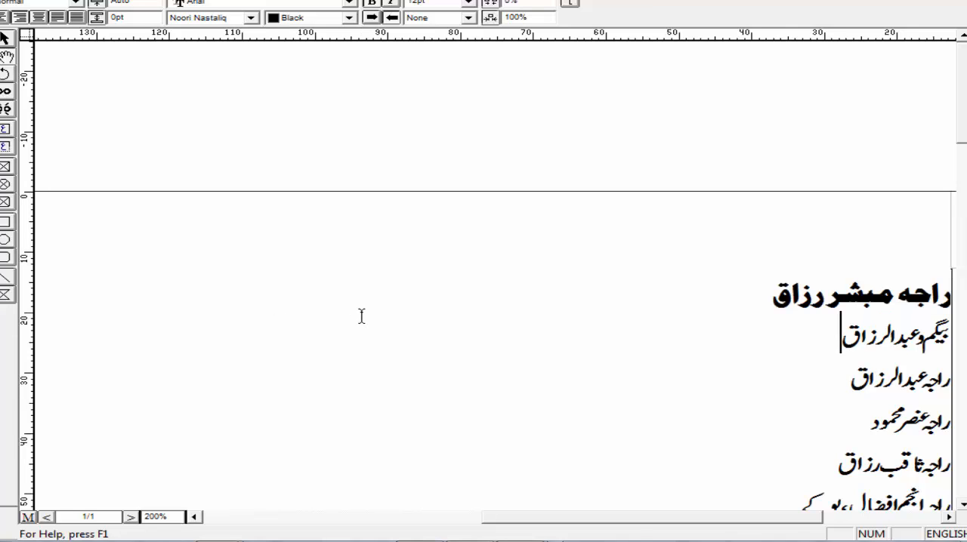
Step: Copy the whole invitation text frame and paste it into the card layout in CorelDRAW
click(4, 40)
right_click(356, 293)
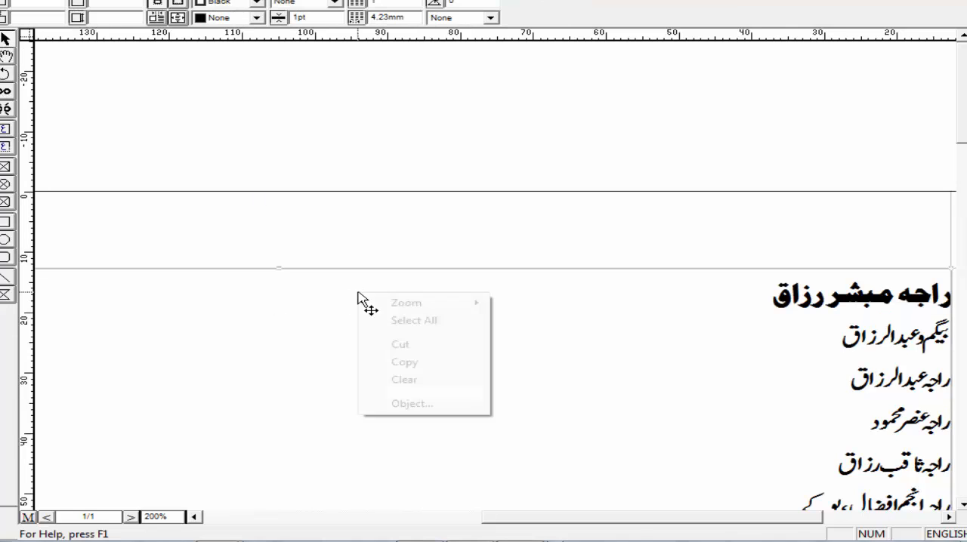
click(424, 362)
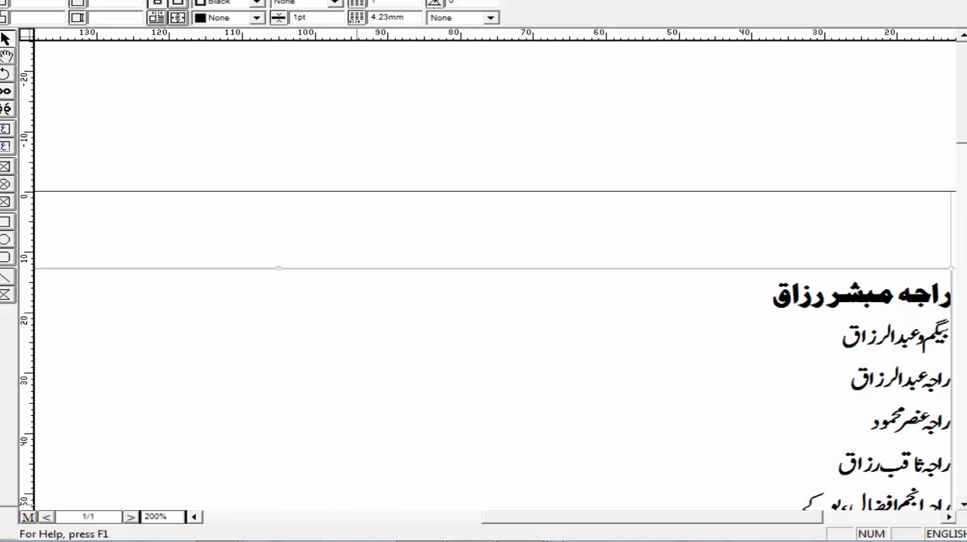
mouse_move(317, 518)
click(272, 423)
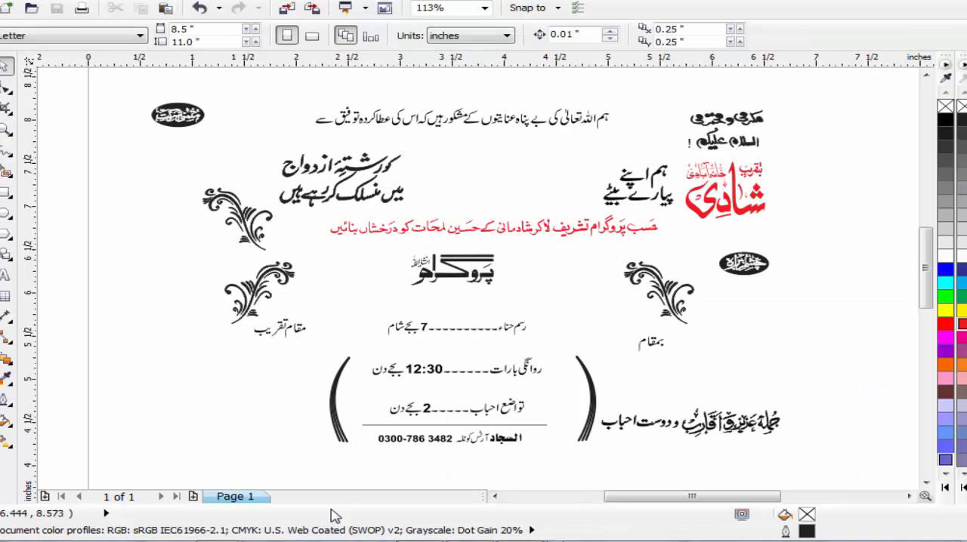
right_click(111, 168)
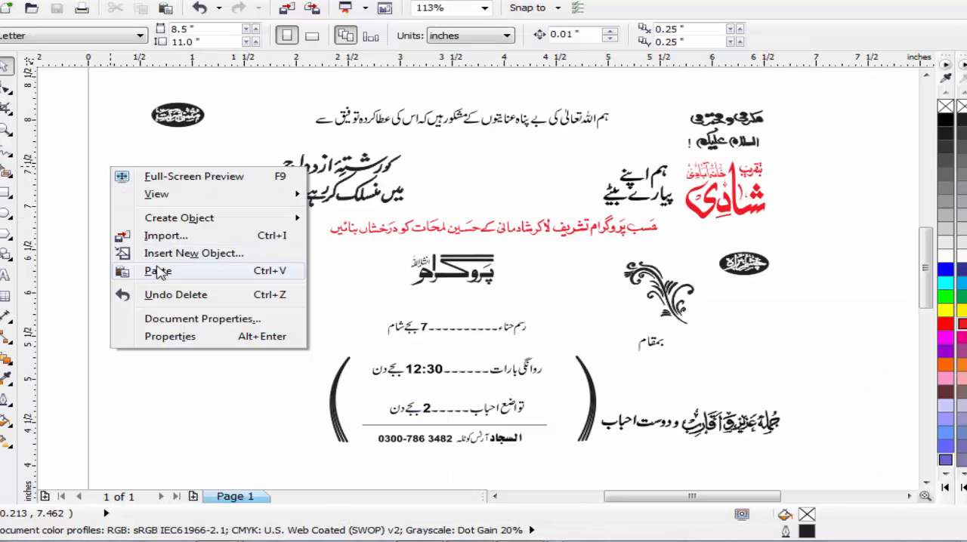
click(158, 272)
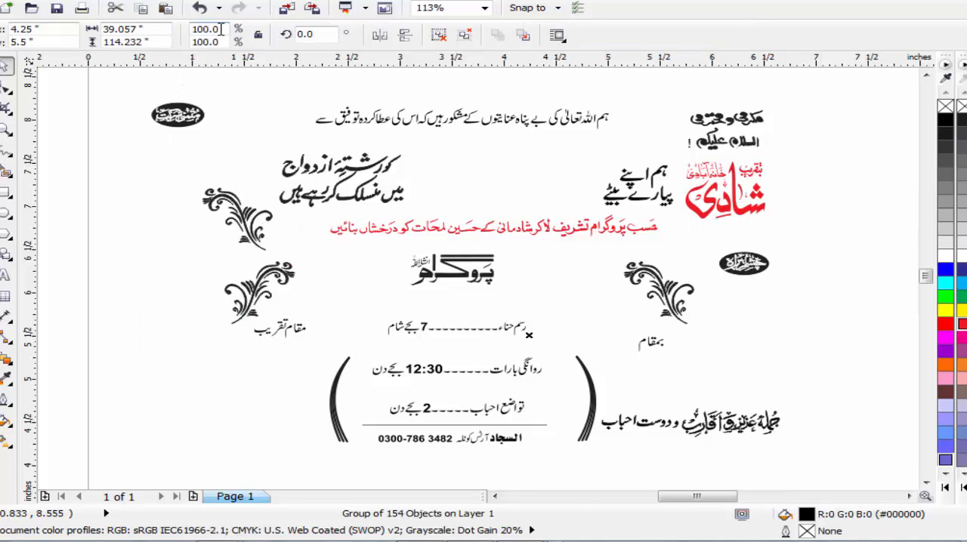
Step: Scale the pasted text group to 3% in both width and height
drag(220, 29, 172, 45)
text(3)
key(Tab)
text(3)
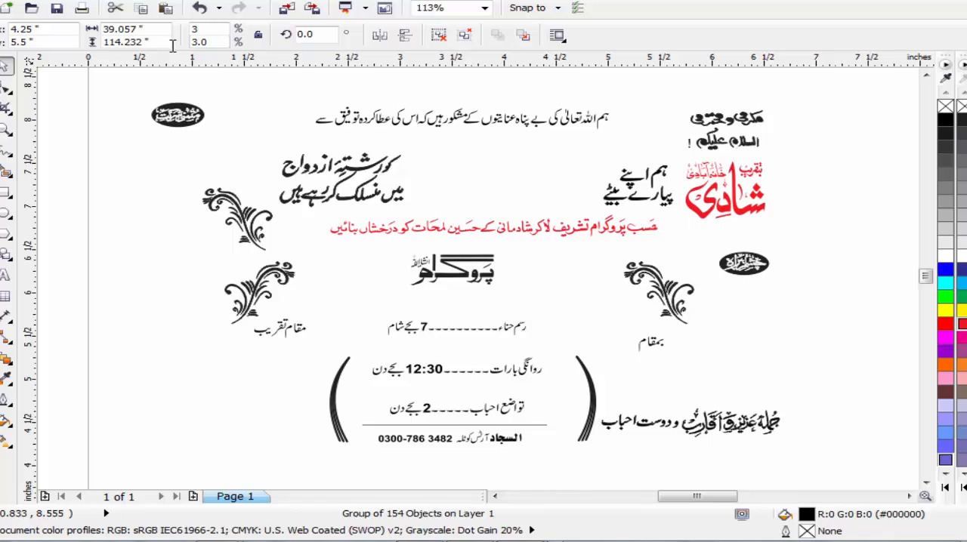
key(Return)
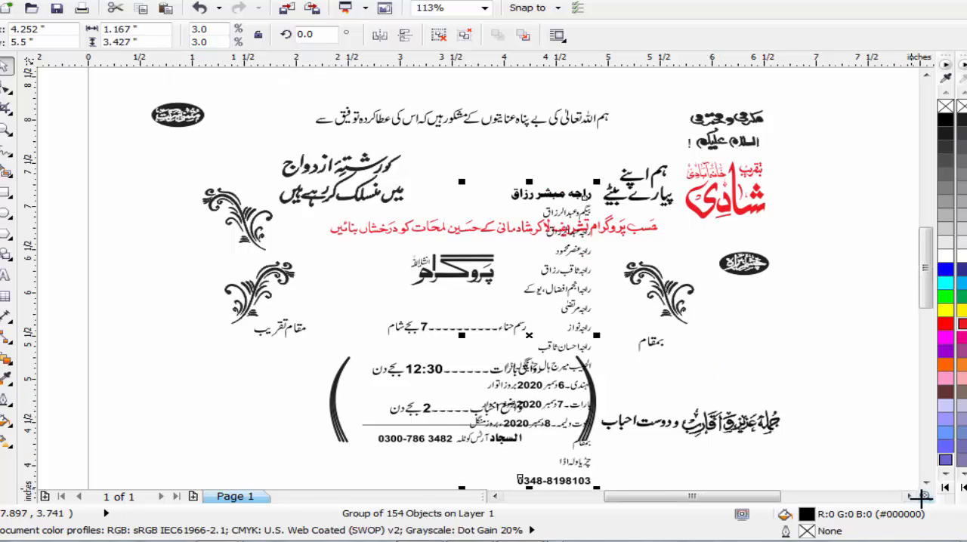
Step: Move the pasted text group to the empty area to the right of the card design and ungroup it
scroll(910, 496, right, 2)
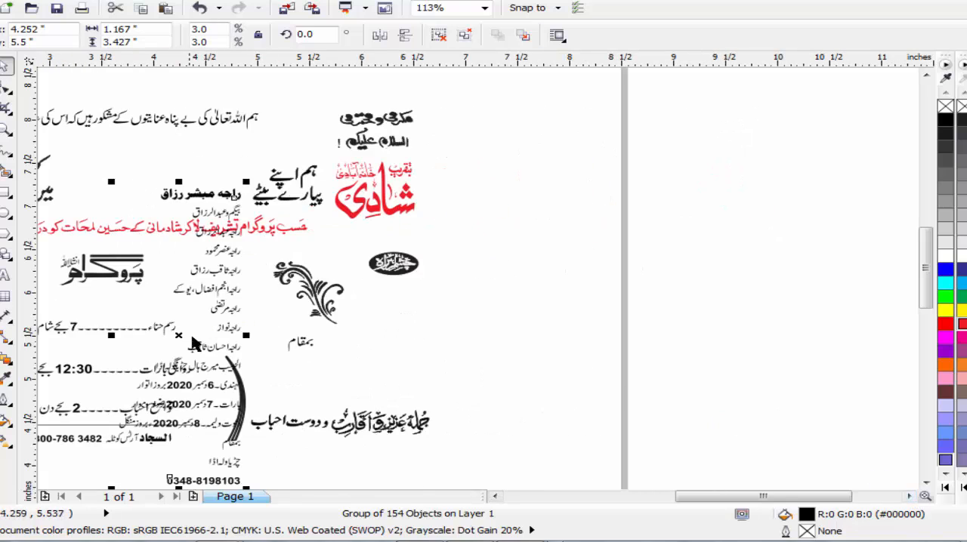
drag(177, 335, 528, 255)
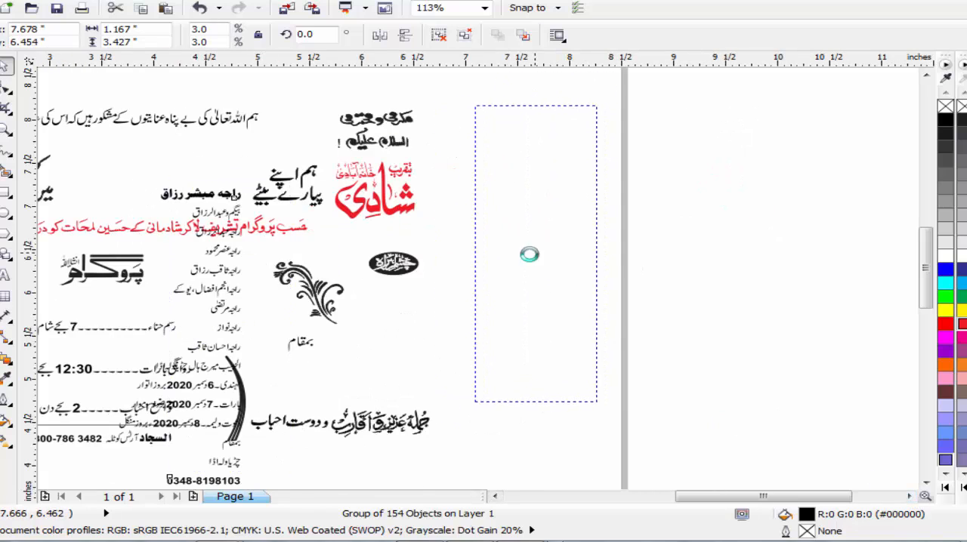
click(440, 35)
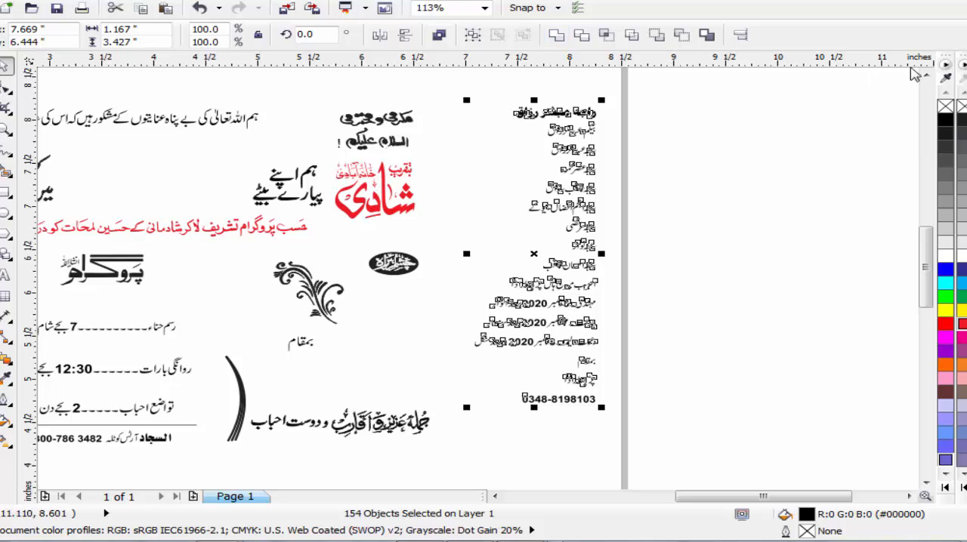
scroll(923, 73, up, 3)
click(686, 201)
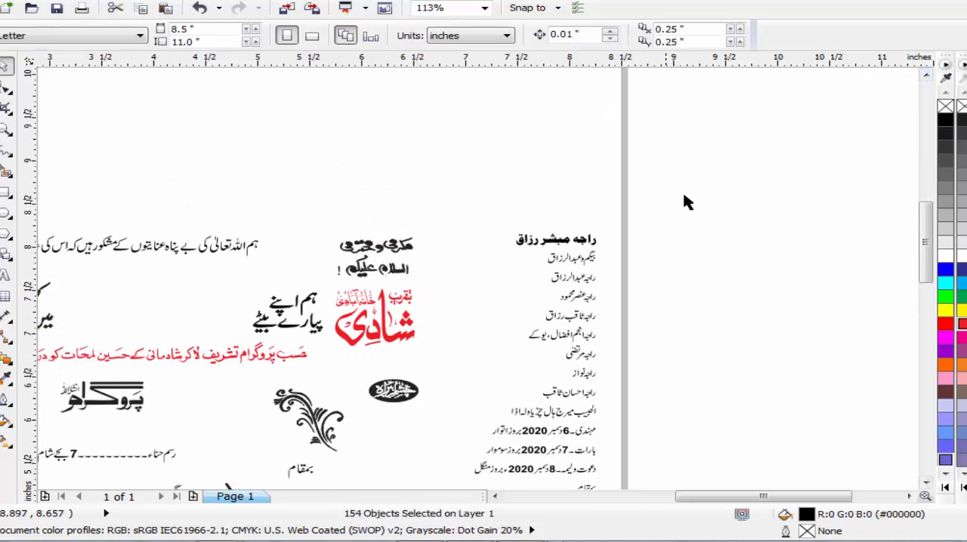
Step: Group the characters of the bold groom's name line, and those of the parents' line below it, as two separate groups
drag(683, 195, 466, 250)
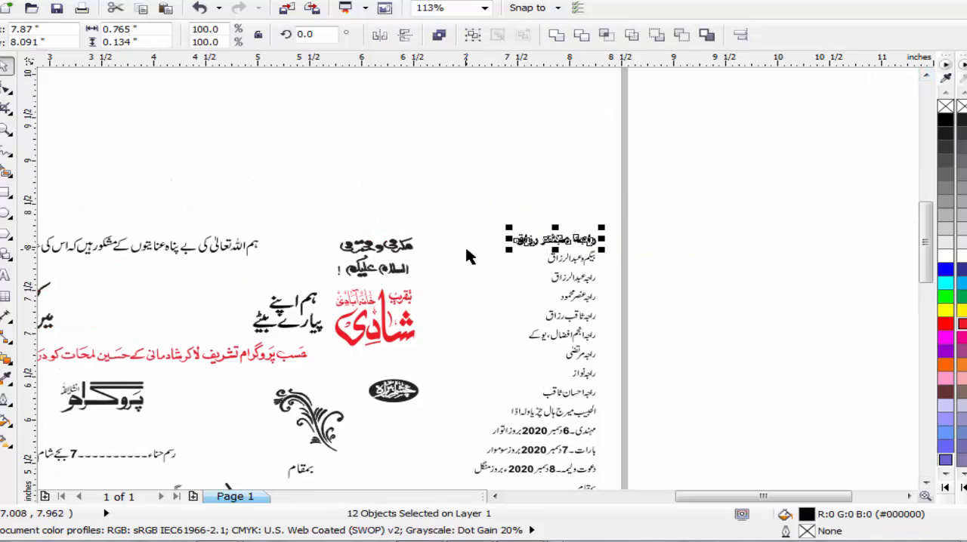
key(ctrl+g)
drag(639, 234, 504, 274)
key(ctrl+g)
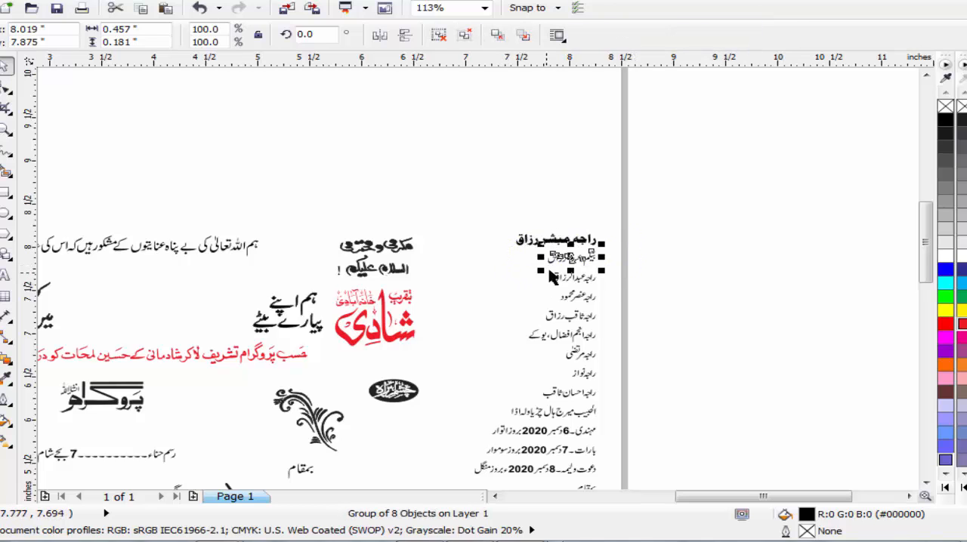
Step: Place the parents' line under the opening sentence, about 1.04 inches wide, and the groom's name beneath it, about 1.67 by 0.42 inches
drag(580, 260, 217, 299)
drag(155, 278, 149, 272)
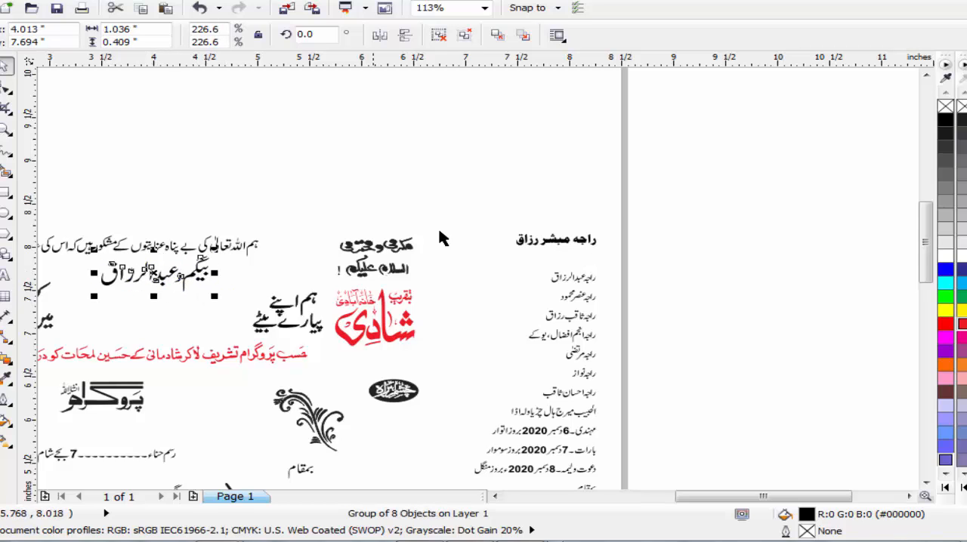
drag(631, 207, 483, 263)
drag(527, 240, 79, 301)
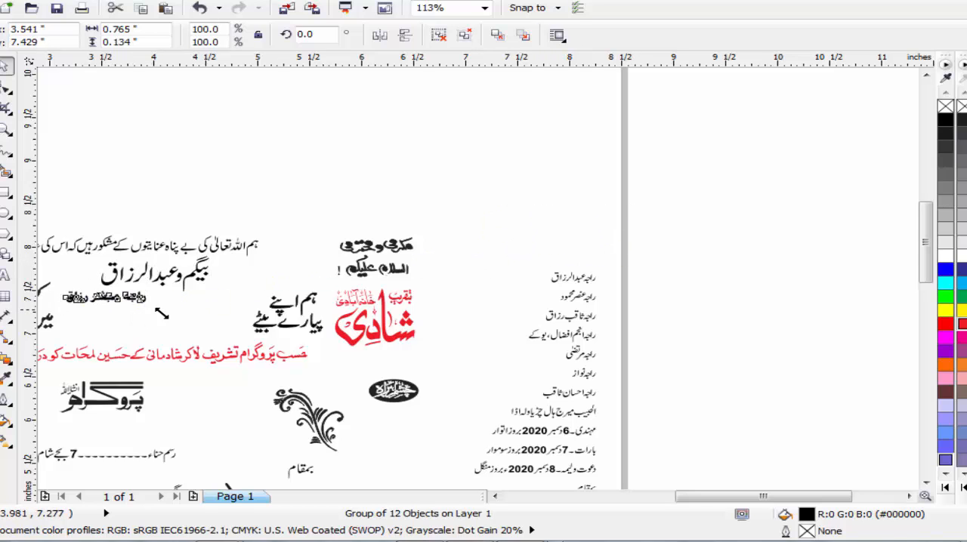
drag(154, 310, 154, 333)
Step: Shrink the two-line کو رشتۂ ازدواج phrase beside the groom's name and stretch the name to about 2.03 inches wide
click(496, 497)
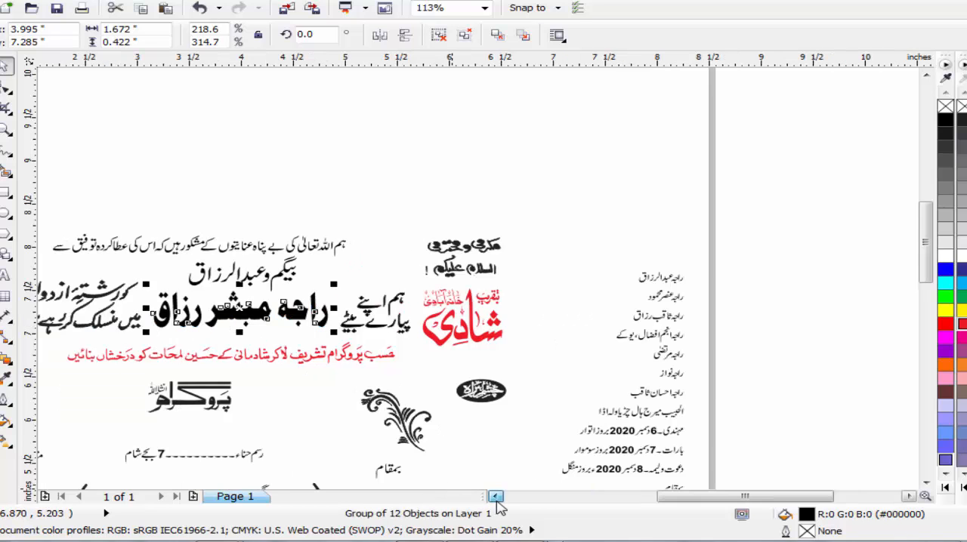
drag(341, 270, 508, 329)
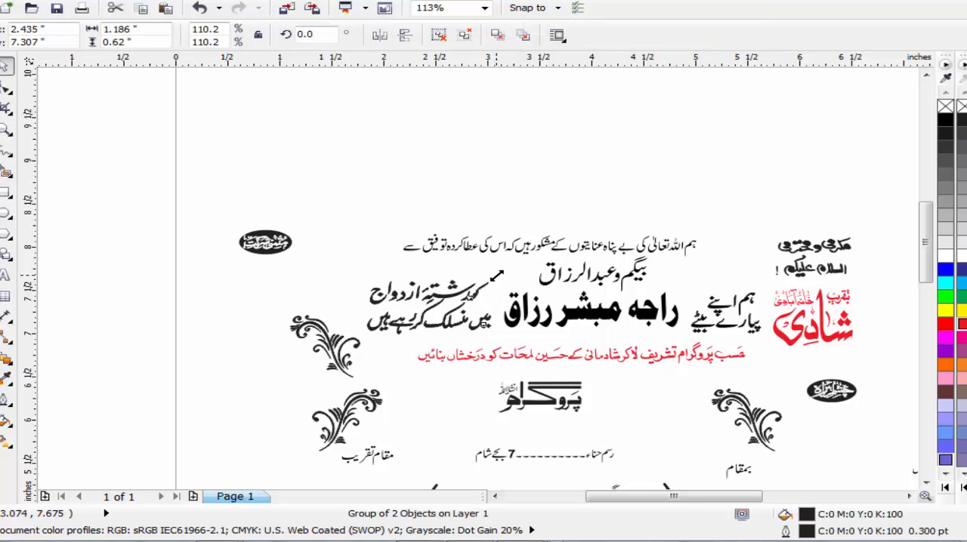
drag(496, 273, 457, 312)
click(505, 320)
click(728, 184)
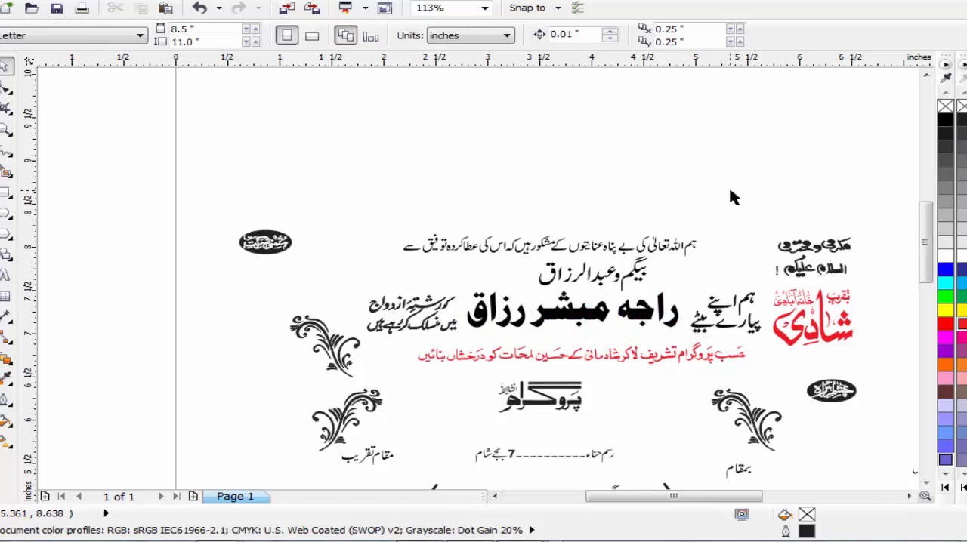
Step: Fill the groom's name with red
click(646, 318)
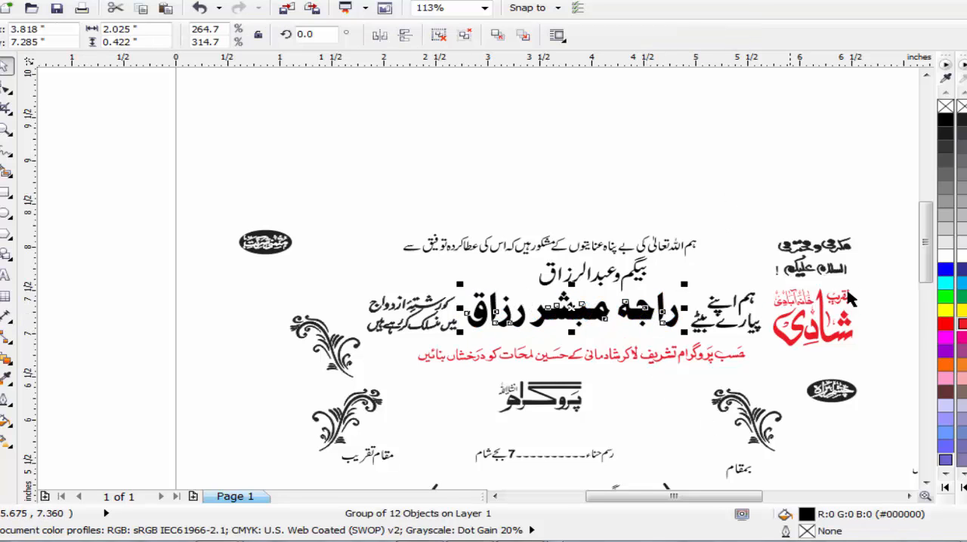
click(945, 323)
click(728, 198)
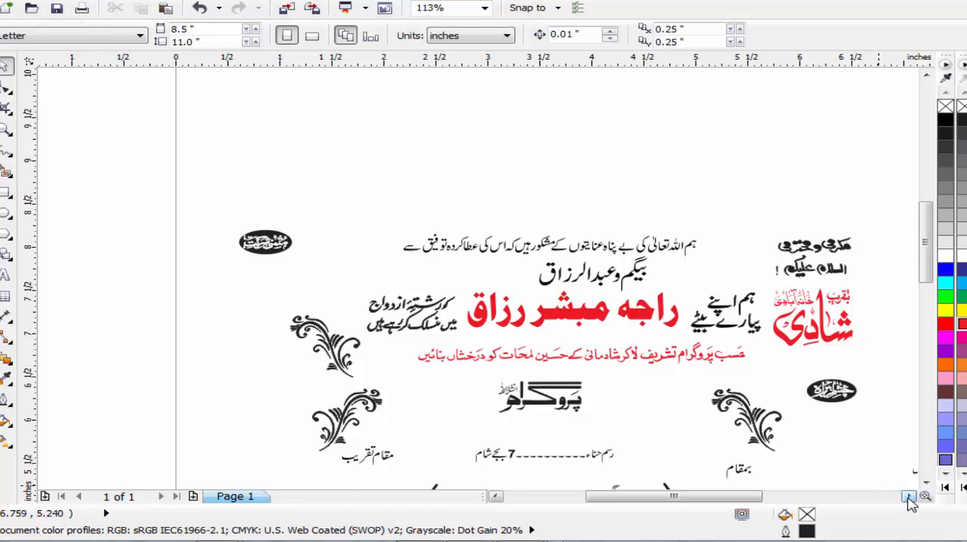
Step: Move the block of seven relatives' names to the left side of the card, beside the floral ornaments
click(907, 496)
click(908, 496)
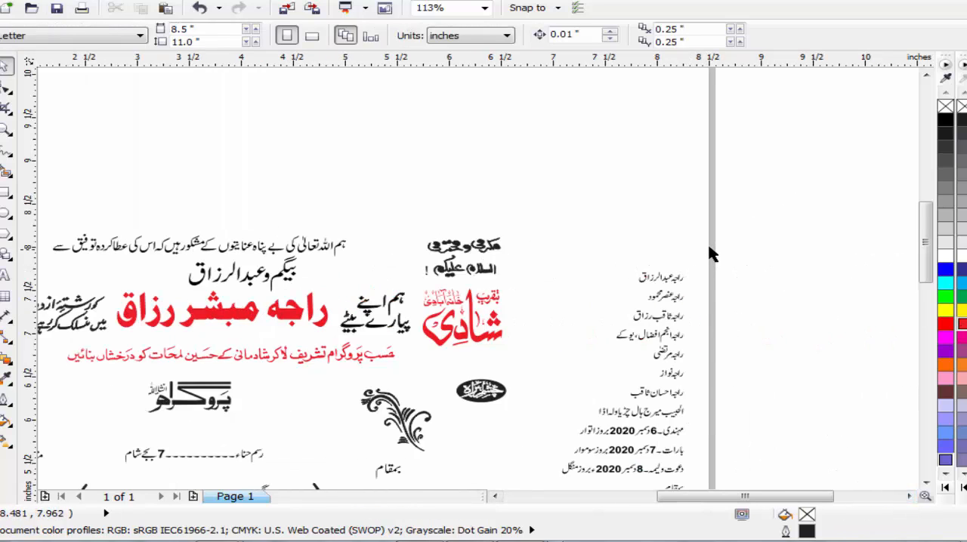
drag(610, 355, 559, 402)
scroll(559, 411, down, 2)
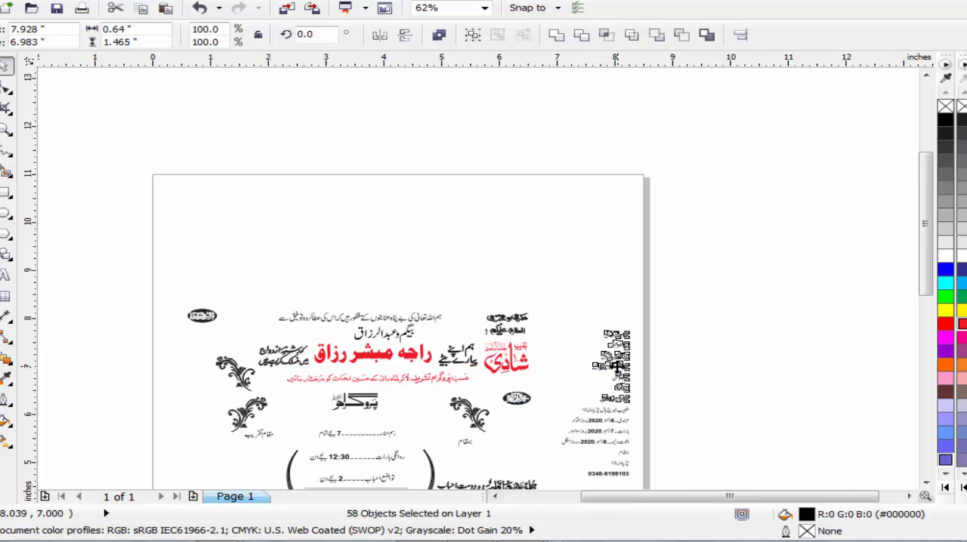
drag(627, 368, 228, 425)
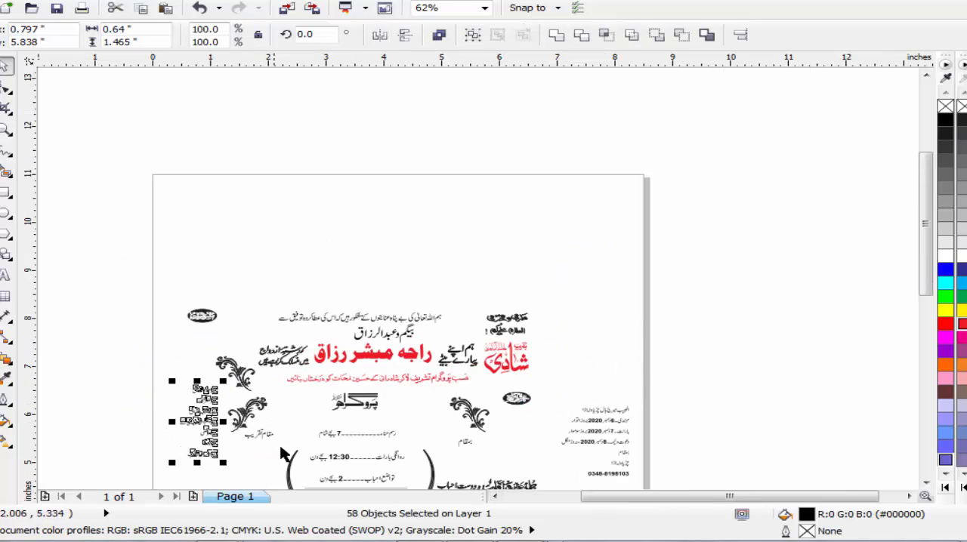
Step: Enlarge the block of relatives' names and shift the lower left floral ornament and the مقام تقریب label right to clear it
click(6, 129)
scroll(359, 478, down, 3)
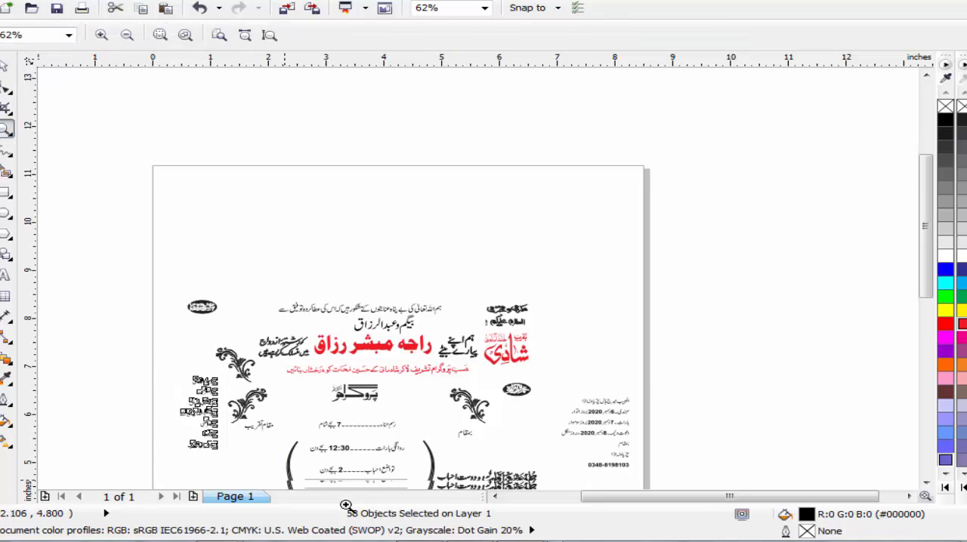
drag(161, 264, 363, 430)
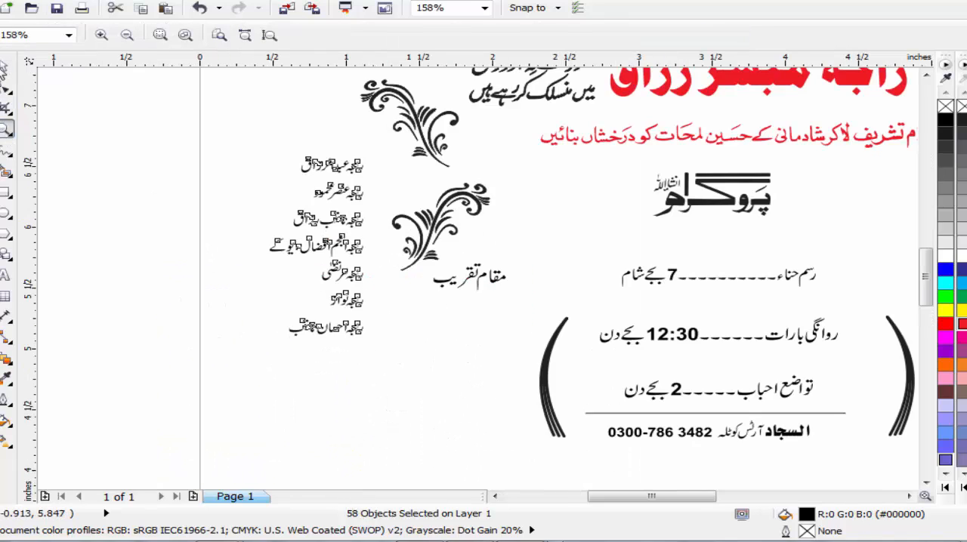
click(5, 68)
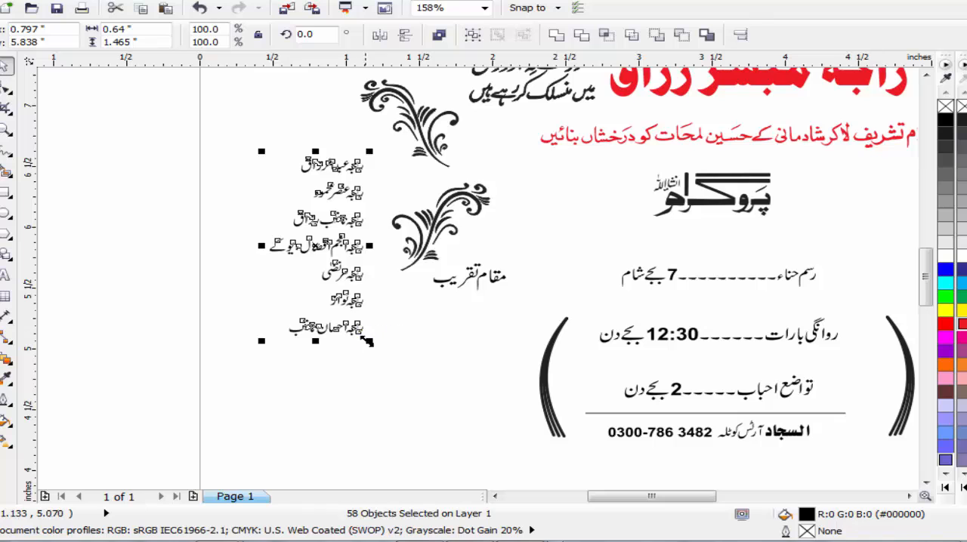
drag(363, 337, 457, 441)
drag(436, 224, 488, 225)
drag(571, 249, 481, 293)
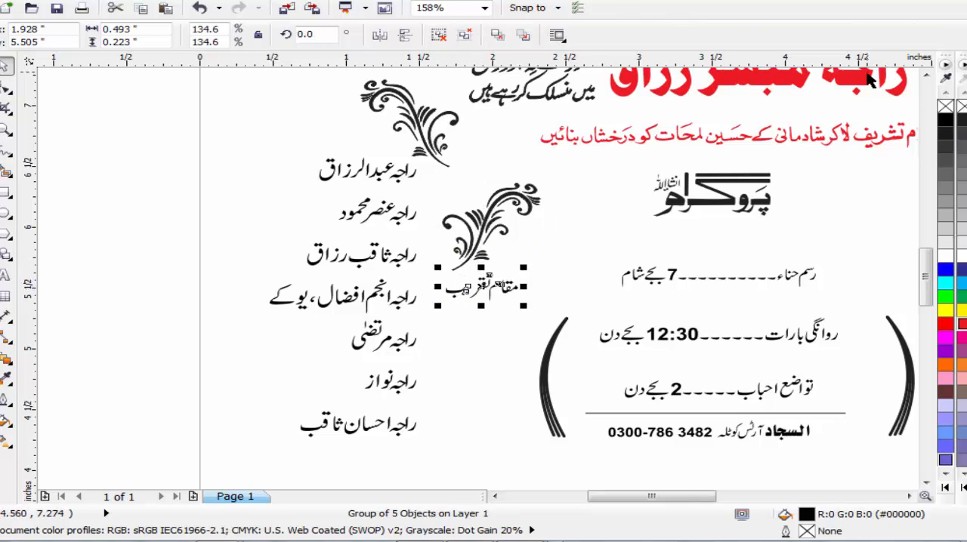
Step: Move the upper left black oval heading directly above the relatives' names and save the document
click(926, 77)
click(926, 77)
click(926, 77)
click(926, 77)
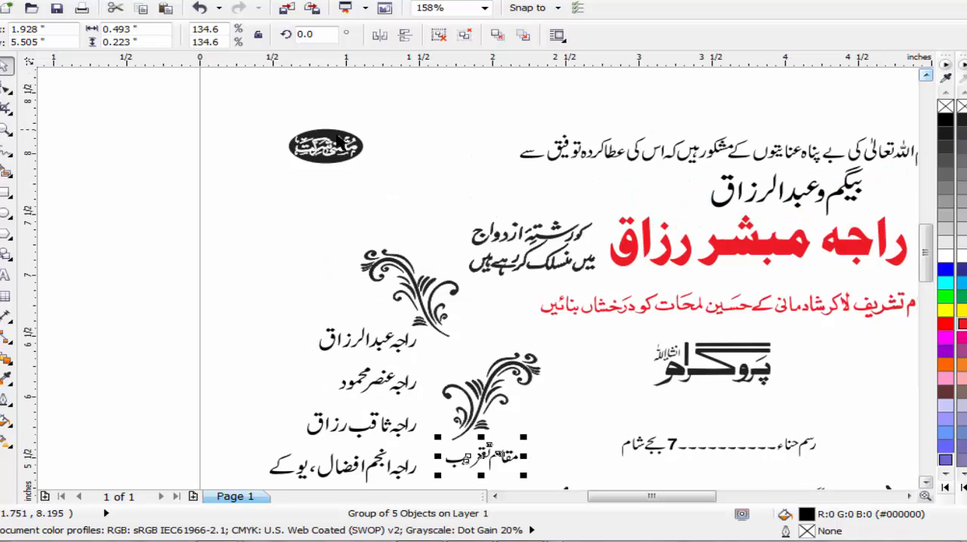
drag(245, 107, 405, 195)
drag(330, 143, 341, 300)
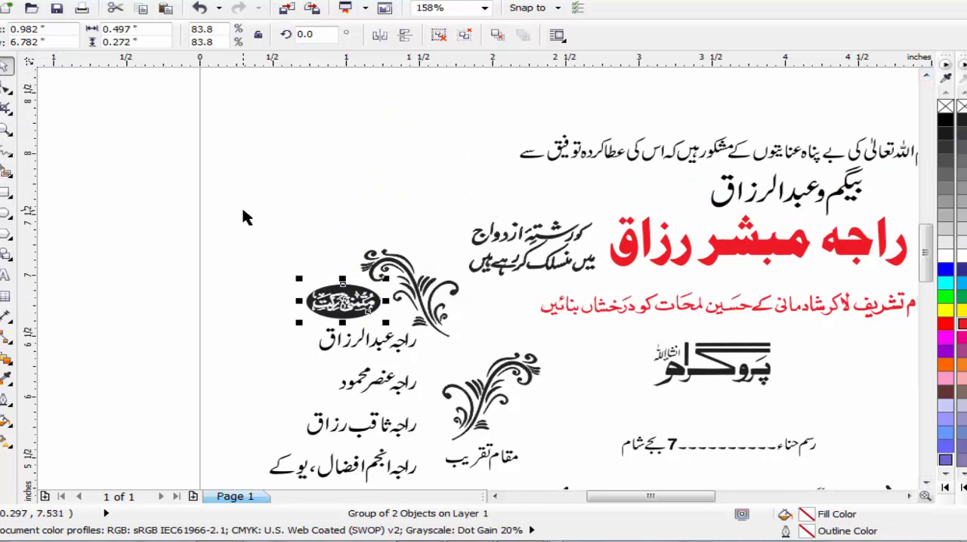
click(242, 204)
scroll(242, 204, down, 2)
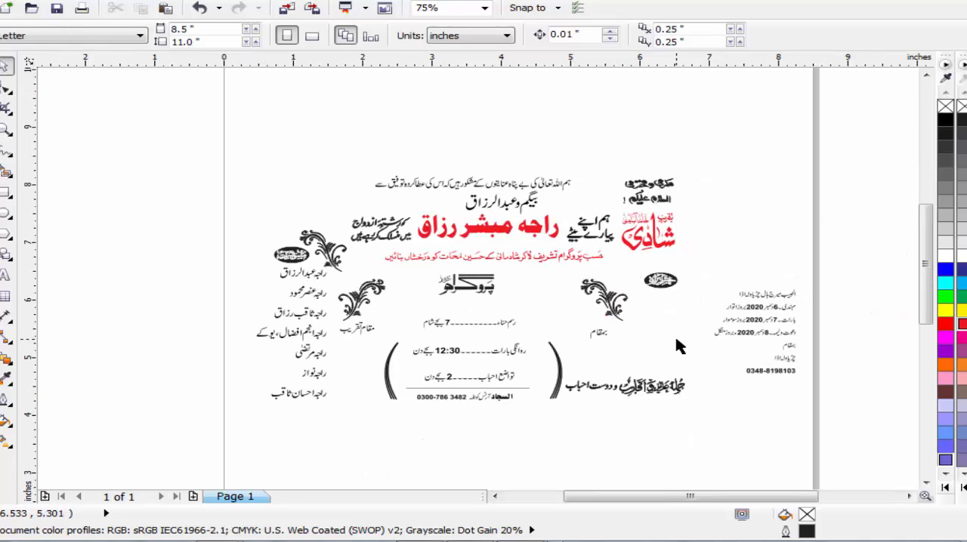
key(ctrl+s)
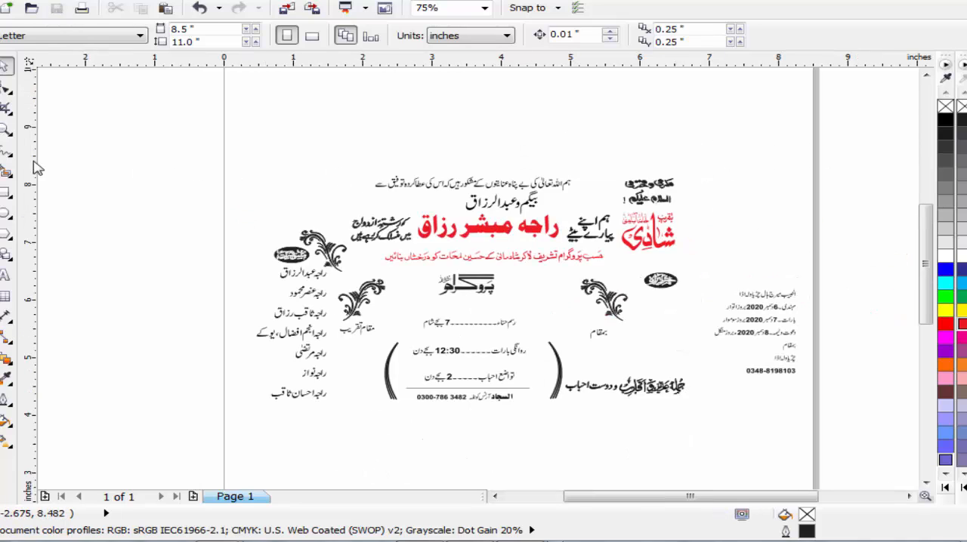
Step: Separate the venue line into two groups, الحبیب میرج ہال and the locality name, and move the locality group beside the programme block
click(6, 130)
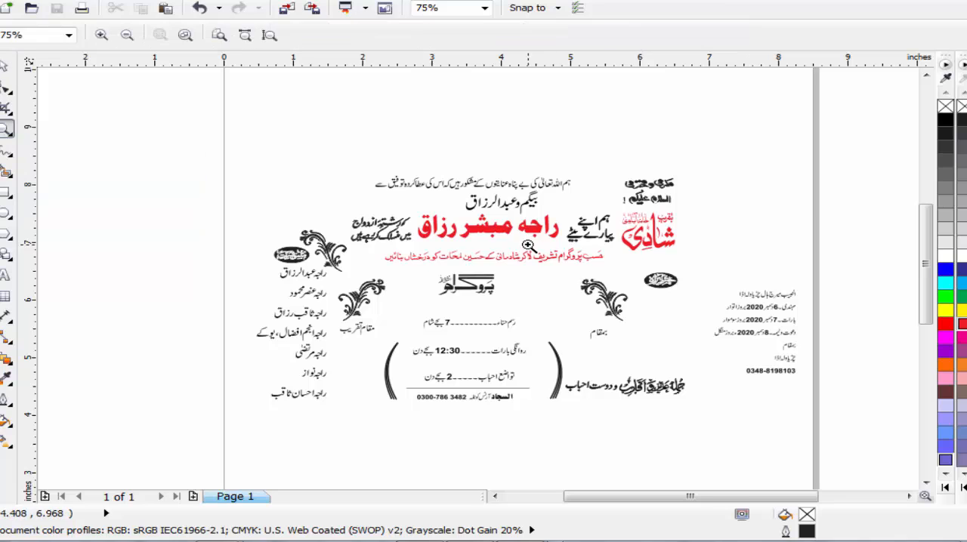
drag(373, 223, 827, 424)
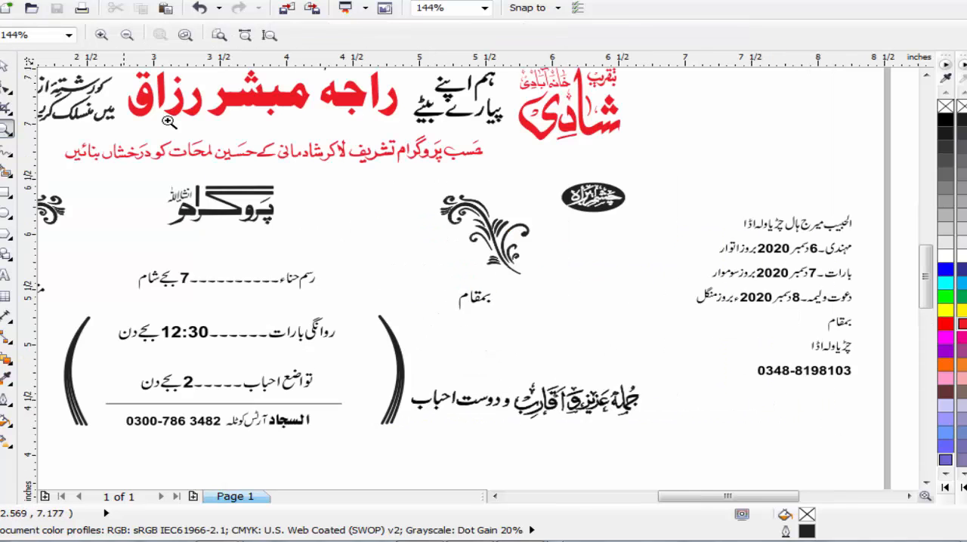
click(4, 69)
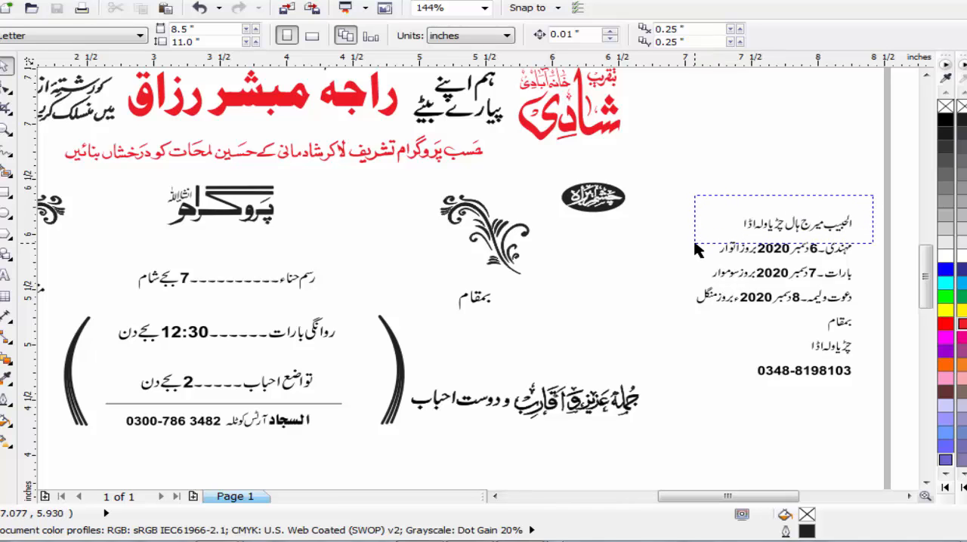
drag(695, 243, 694, 240)
click(728, 194)
drag(869, 193, 780, 240)
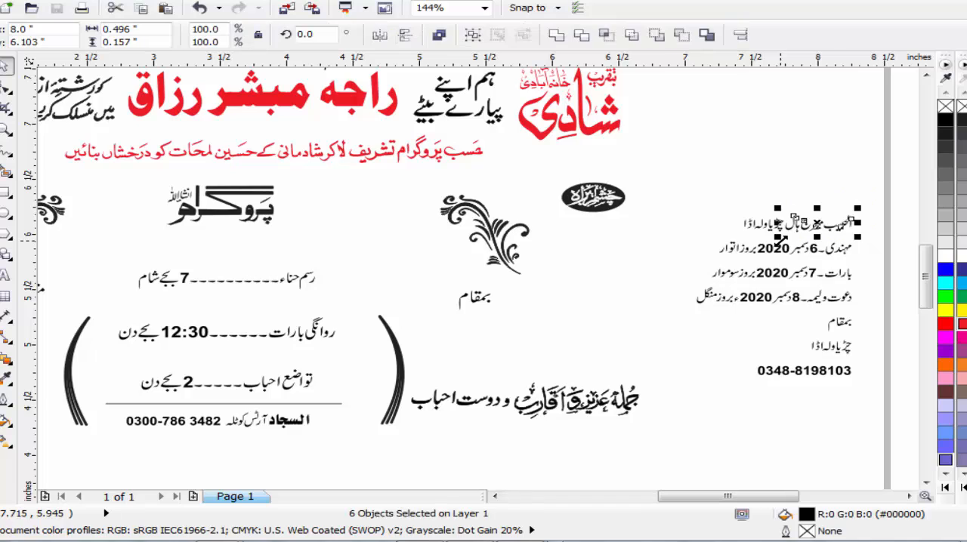
key(ctrl+g)
drag(726, 192, 371, 253)
key(ctrl+g)
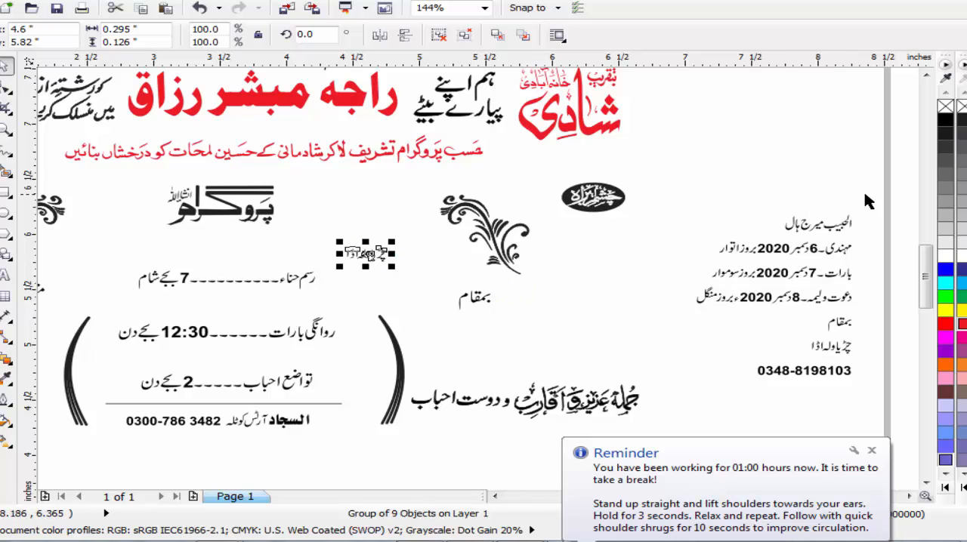
drag(867, 194, 761, 238)
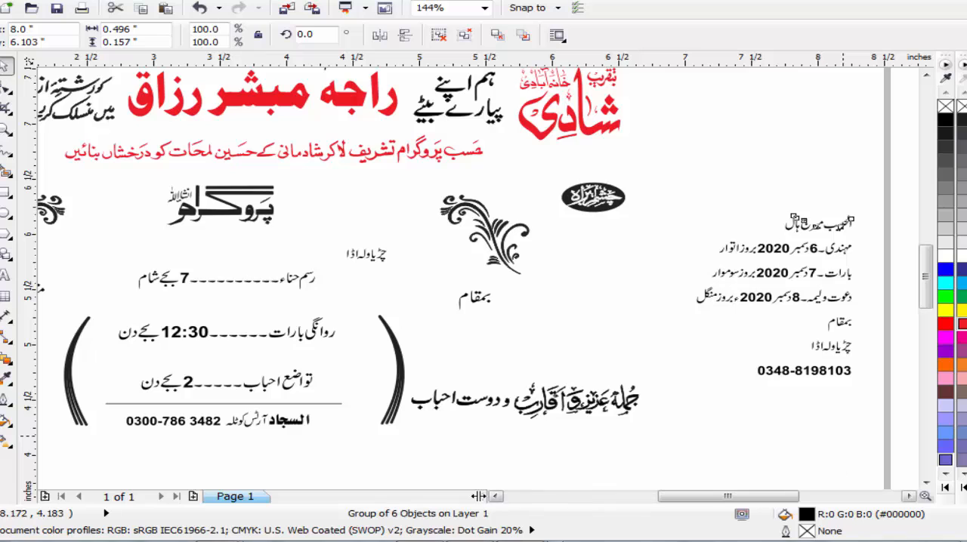
Step: Stack الحبیب میرج ہال at about 146% and the locality name at about 202% below the مقام تقریب label
click(495, 497)
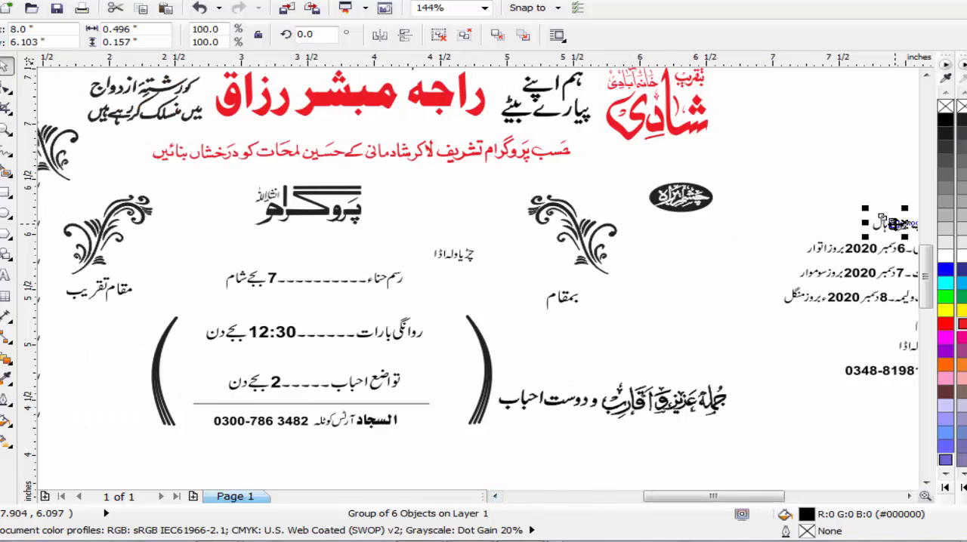
drag(899, 225, 159, 360)
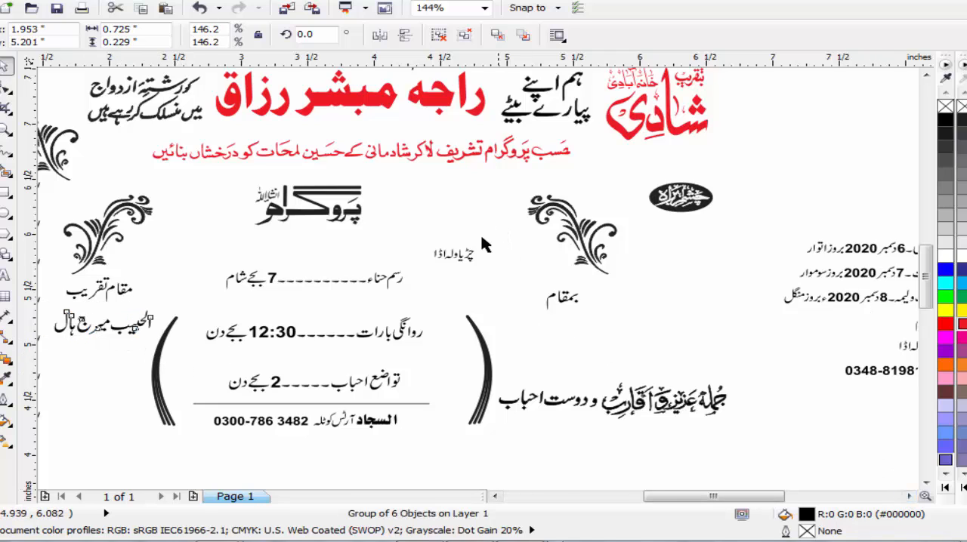
drag(499, 241, 143, 401)
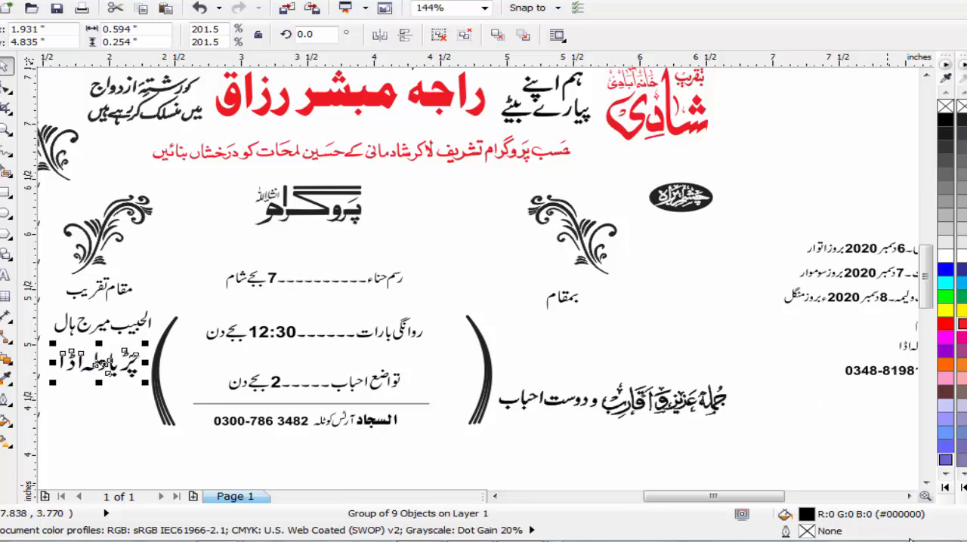
Step: Place the remaining locality line enlarged below the بمقام label and move the right black oval down above the جملہ عزیز و اقارب line
click(909, 496)
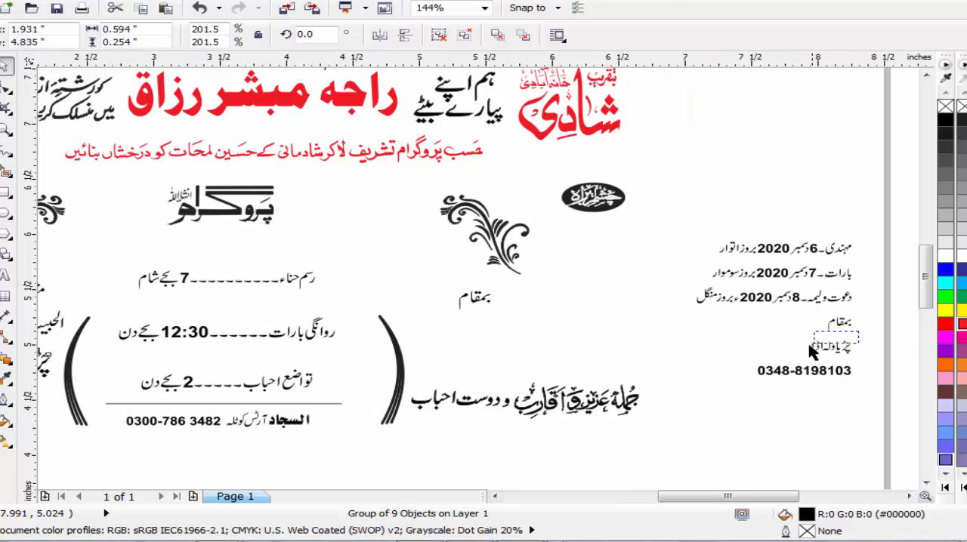
drag(812, 351, 794, 369)
drag(848, 348, 527, 361)
drag(656, 164, 557, 233)
drag(597, 198, 577, 350)
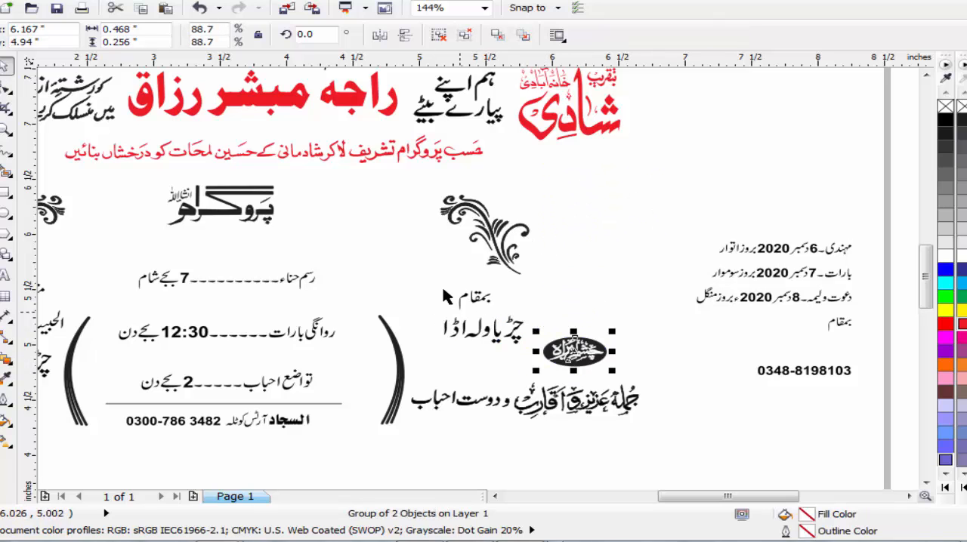
Step: Move the بمقام label with its locality line above the right oval, enlarge both, and shift the right floral ornament slightly left
drag(427, 265, 538, 366)
drag(501, 340, 597, 291)
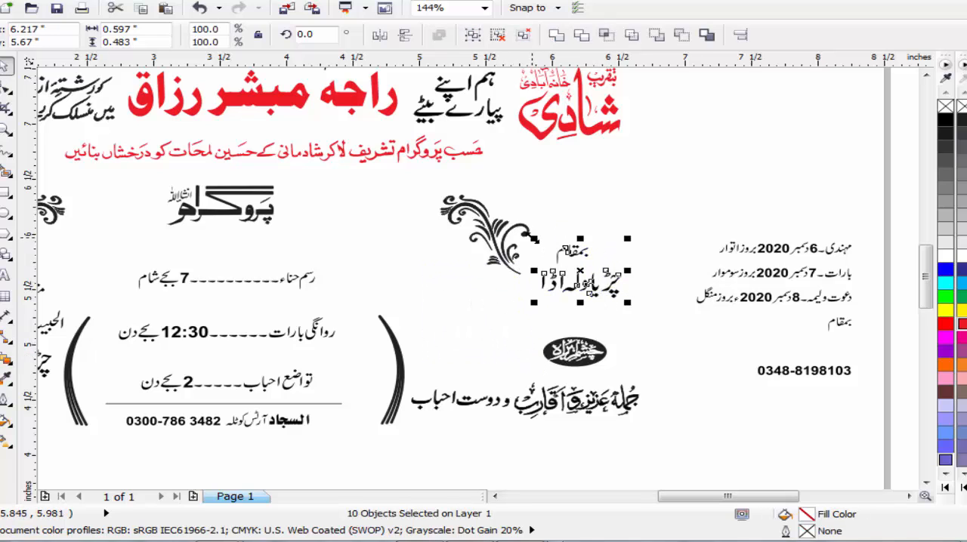
drag(533, 238, 469, 221)
click(485, 199)
Step: Group each of the مہندی, بارات and دعوت ولیمہ date lines as its own object
click(846, 250)
drag(867, 221, 666, 285)
key(ctrl+g)
key(ctrl+g)
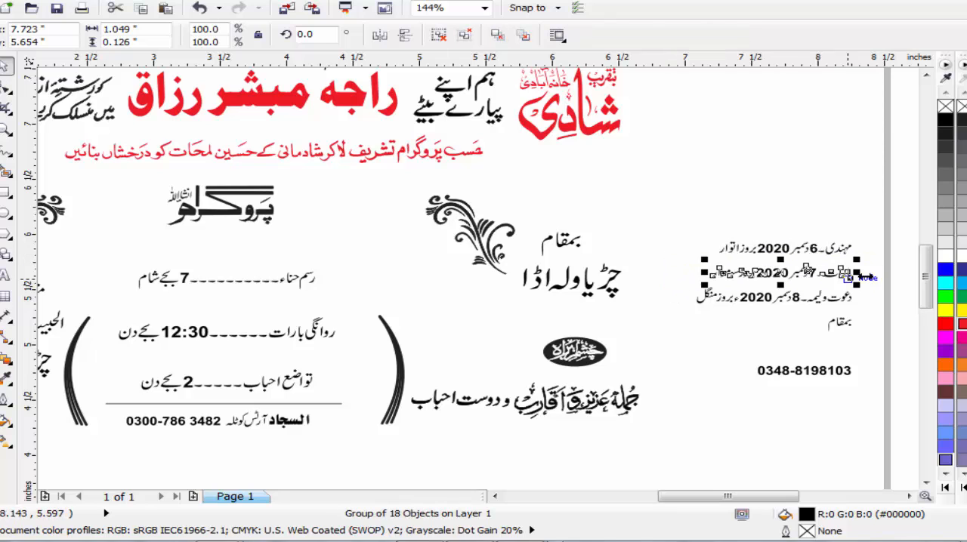
drag(876, 290, 672, 307)
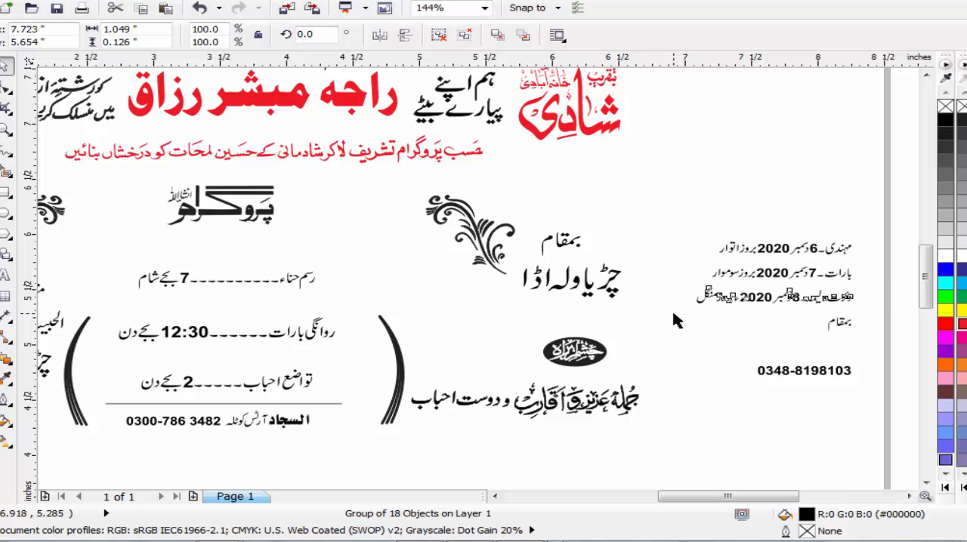
key(ctrl+g)
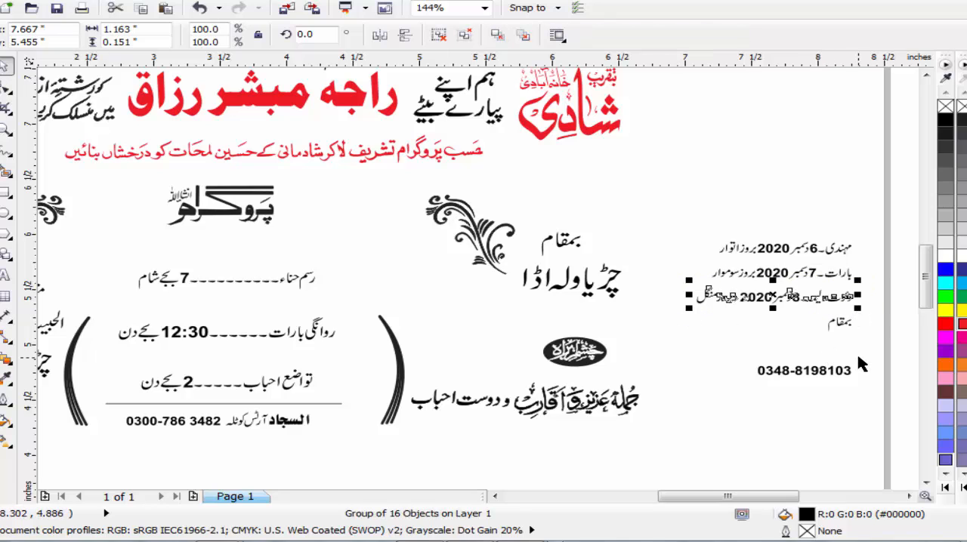
Step: Move the three event date lines together from the card's right margin into the programme block
click(857, 324)
drag(670, 319, 671, 310)
drag(771, 300, 148, 334)
Step: Place the مہندی date line above the رسم حناء line and enlarge it to about 175%
click(6, 129)
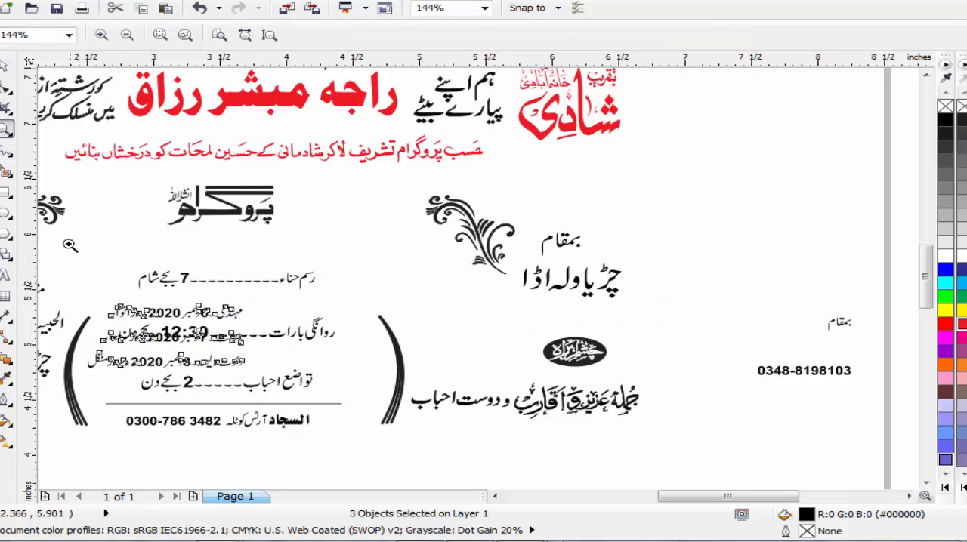
drag(70, 245, 442, 442)
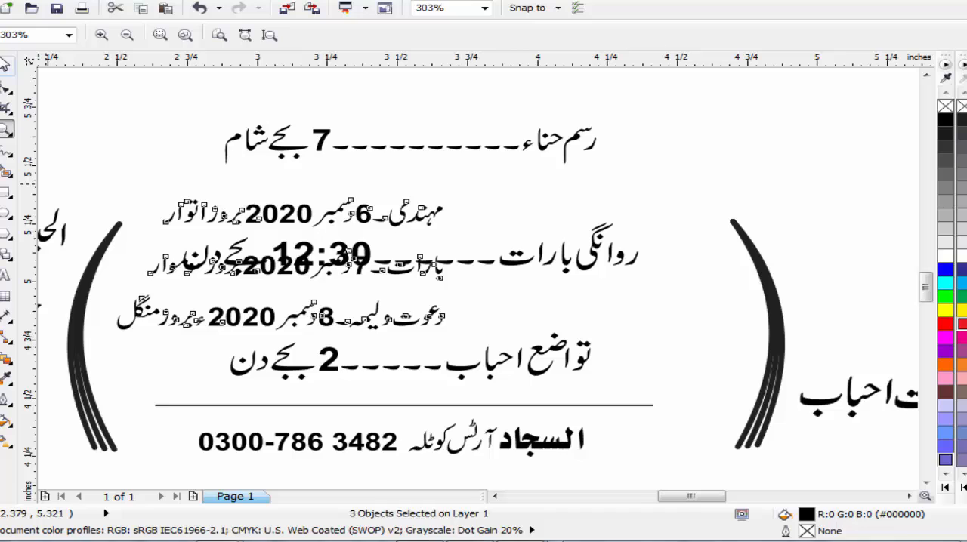
click(5, 68)
scroll(878, 80, up, 1)
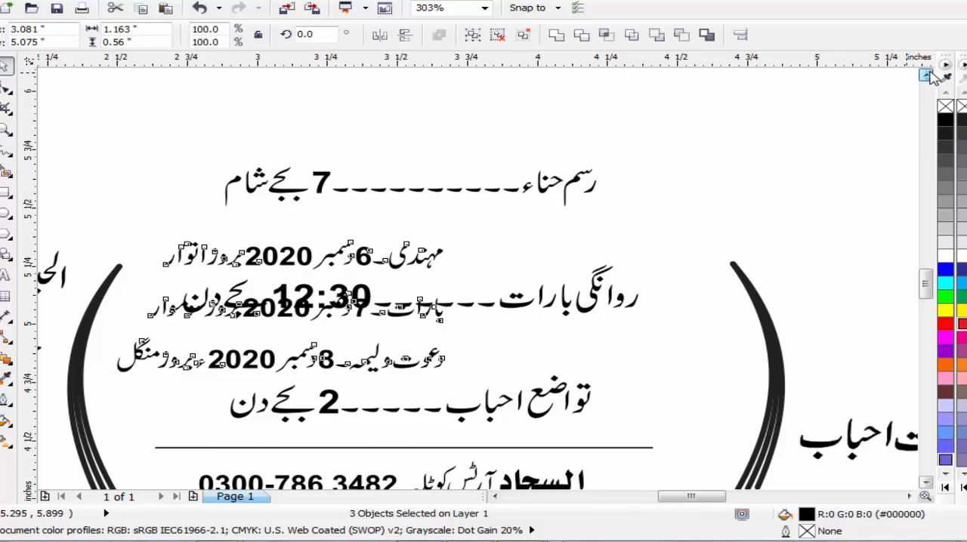
click(707, 143)
drag(363, 264, 350, 125)
drag(436, 139, 643, 157)
Step: Enlarge the بارات date line to about 174% above its departure time and the دعوت ولیمہ line to about 167% above تواضع احباب
drag(403, 321, 658, 321)
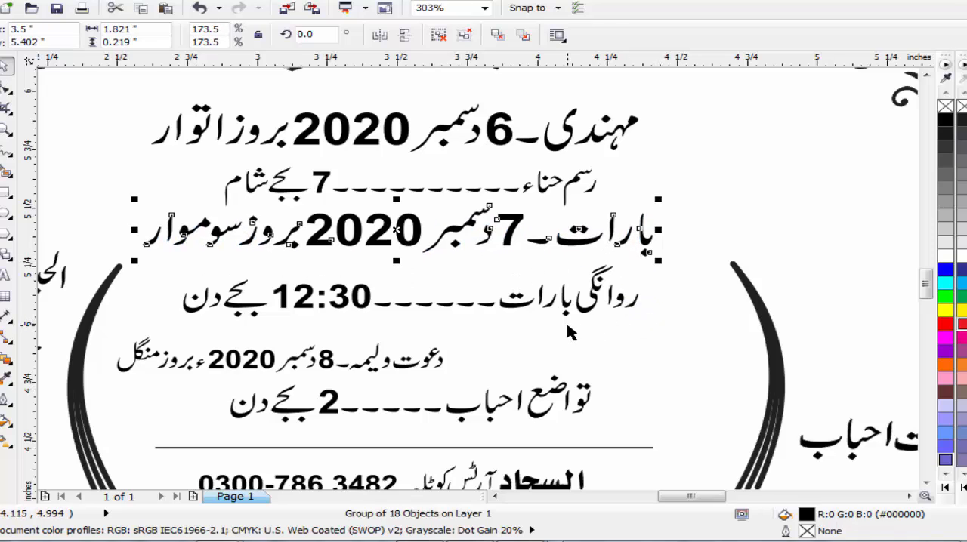
key(Down)
click(302, 364)
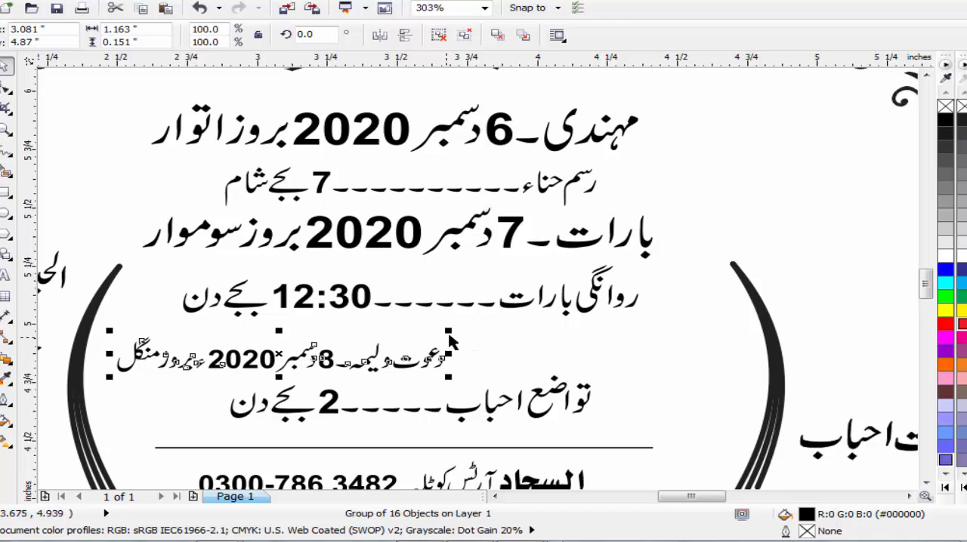
drag(448, 342, 671, 292)
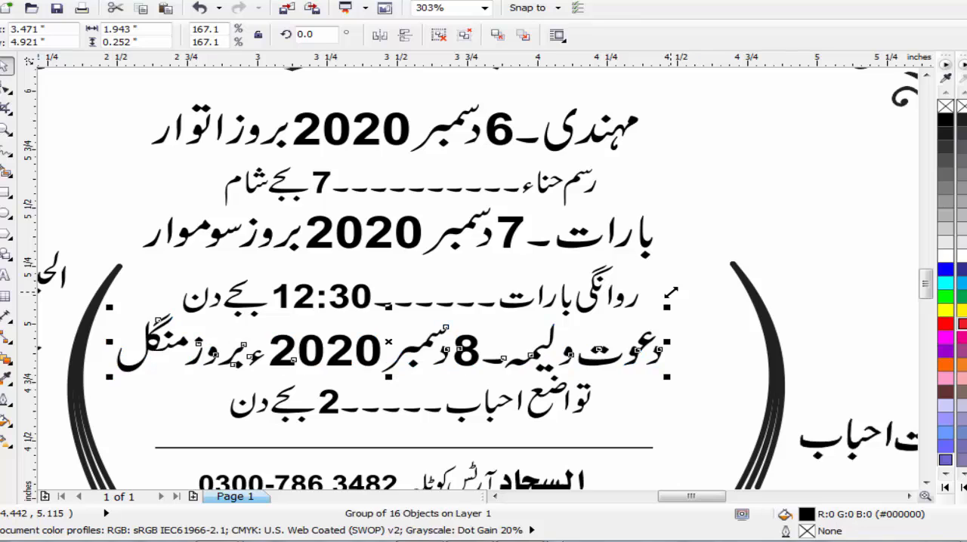
click(694, 227)
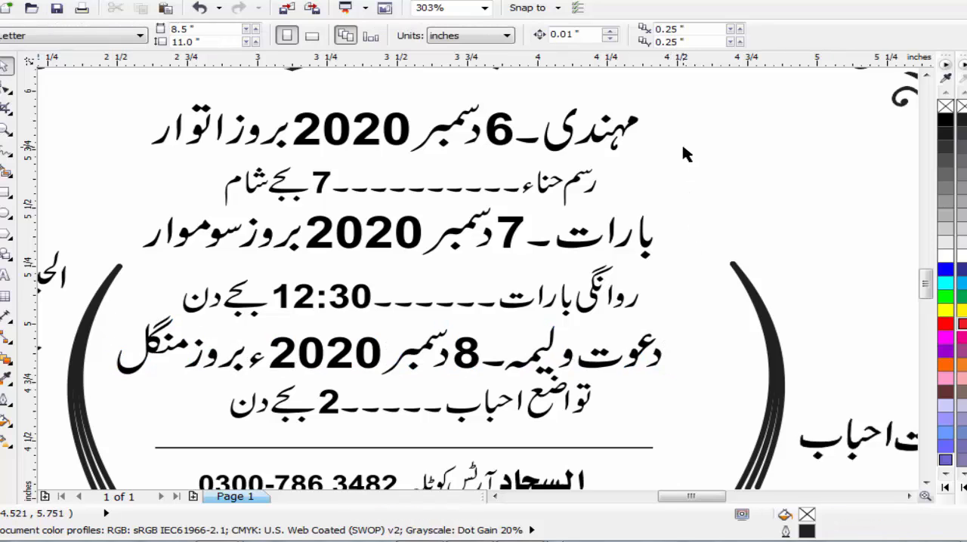
Step: Distribute the six programme lines with equal vertical spacing over the extent of the selection
click(574, 186)
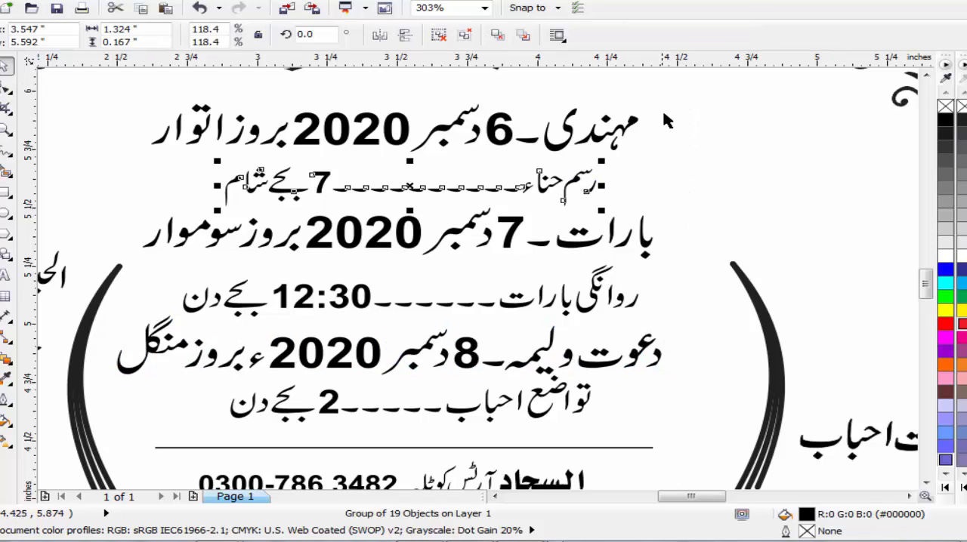
drag(711, 83, 91, 439)
click(740, 34)
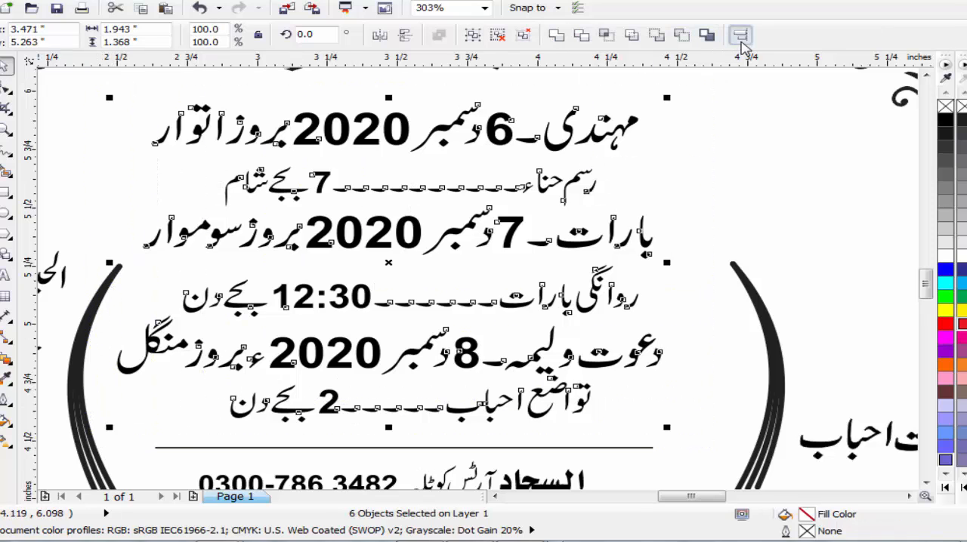
click(388, 200)
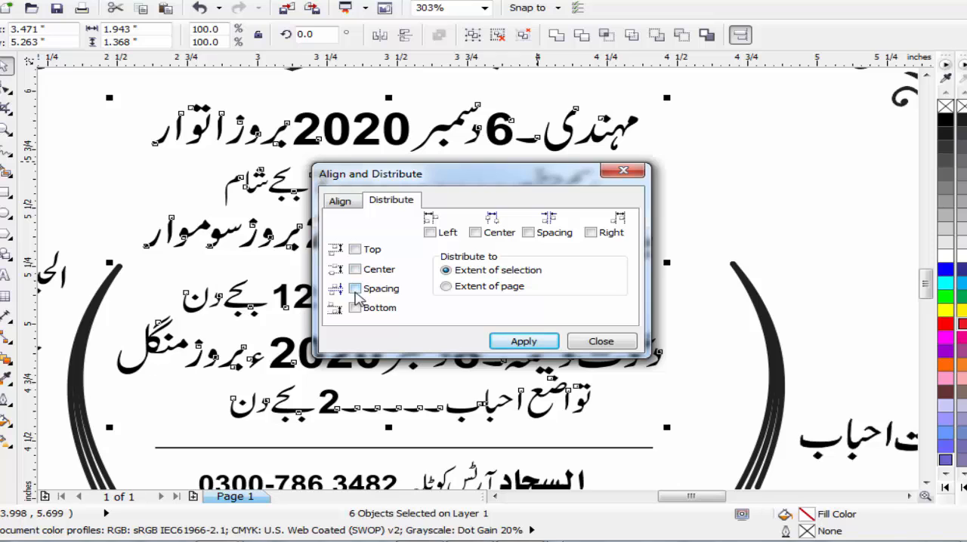
click(519, 341)
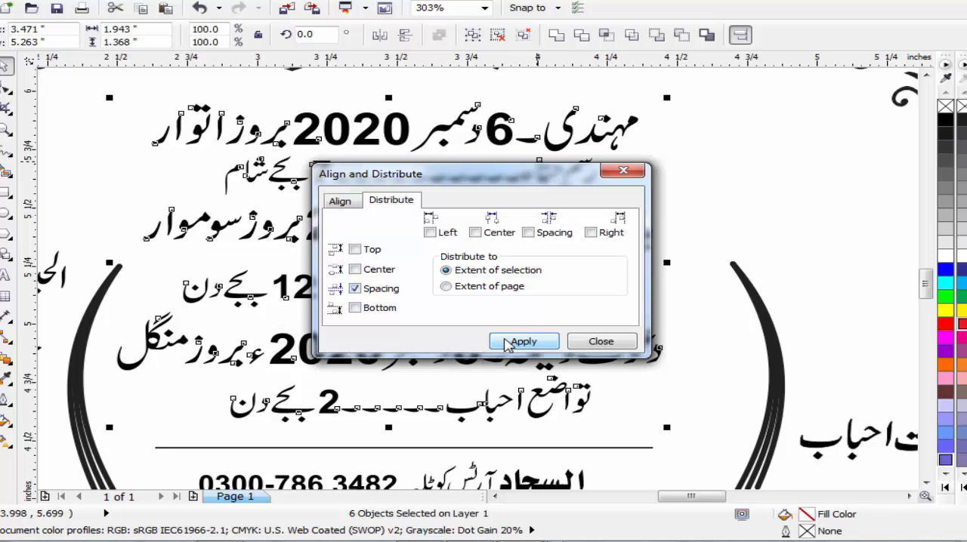
click(600, 343)
click(738, 195)
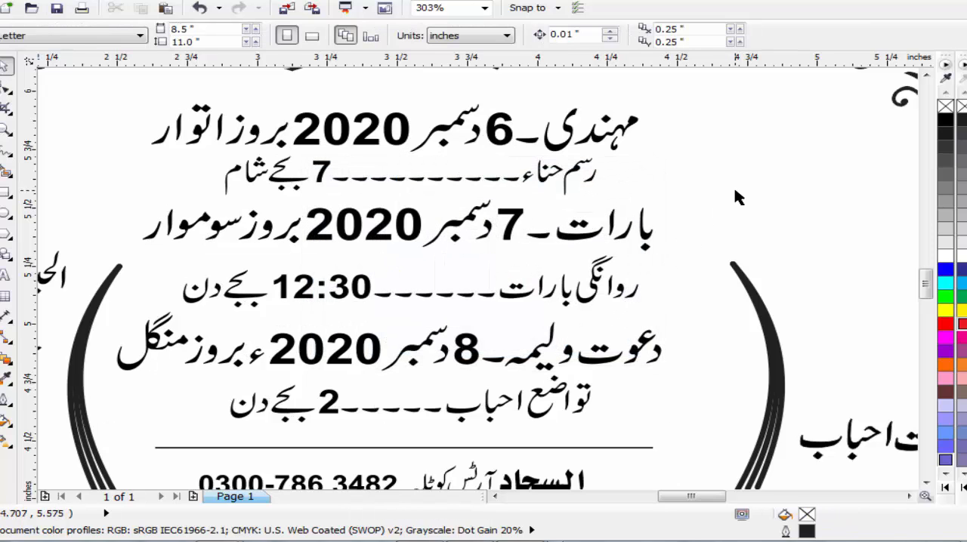
Step: Move the contact number below the right locality line, enlarge it to about 141%, and nudge it right
scroll(738, 196, down, 2)
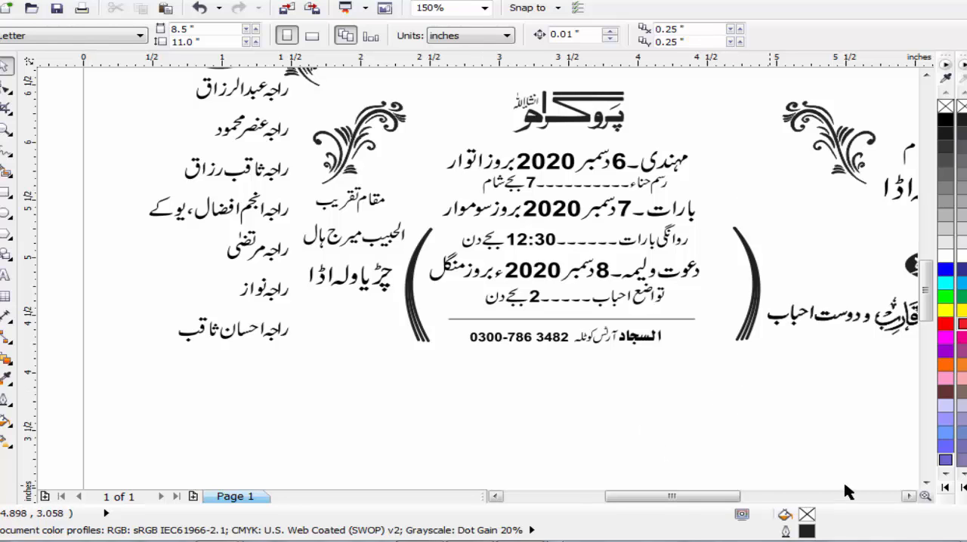
click(909, 497)
scroll(797, 229, down, 2)
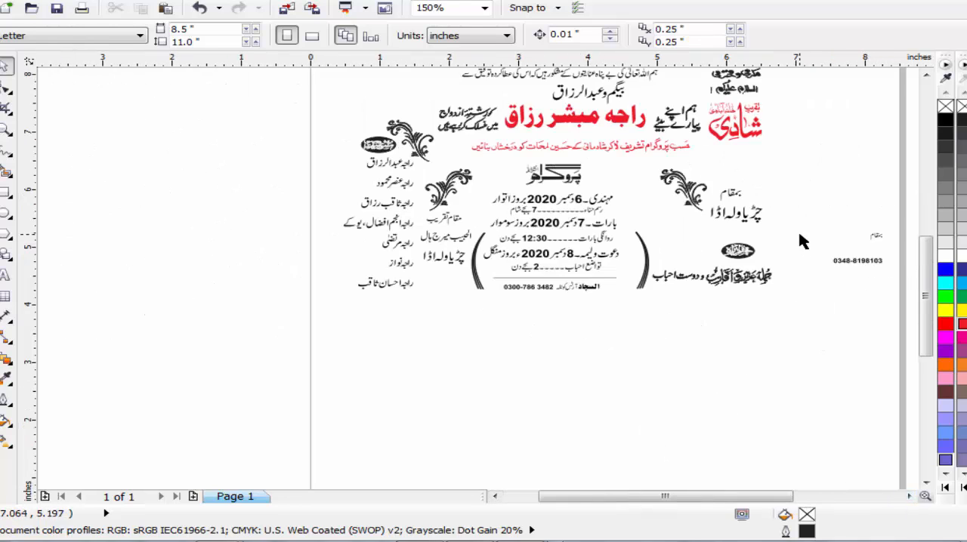
drag(869, 262, 758, 231)
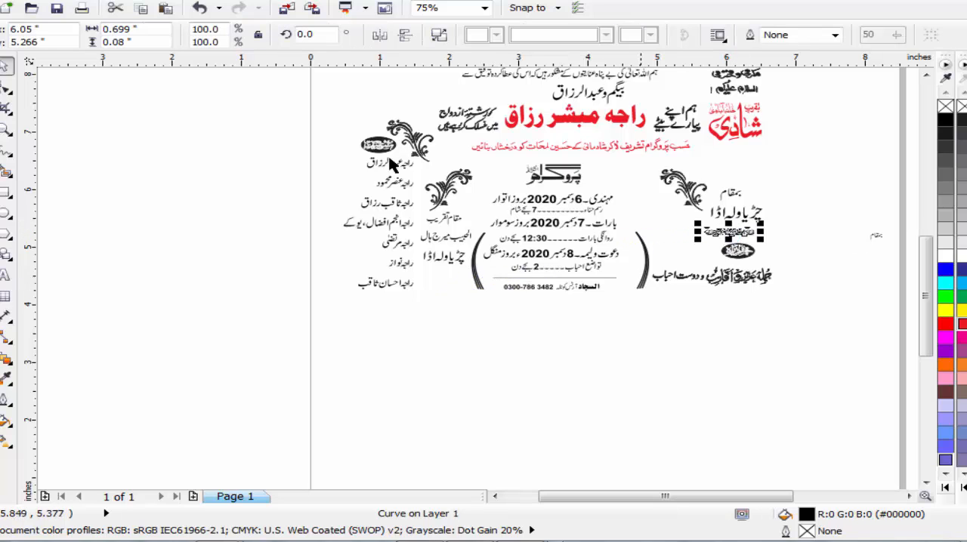
click(6, 130)
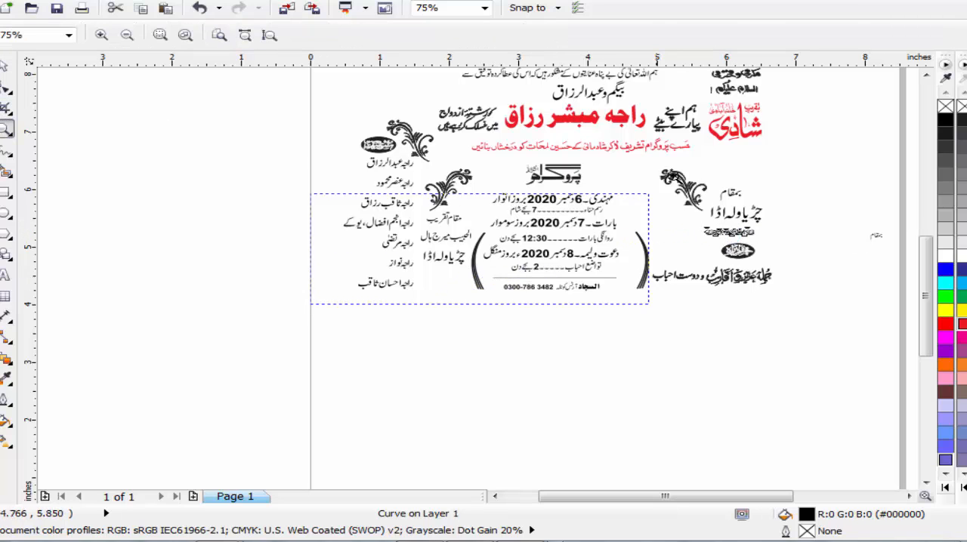
drag(648, 194, 784, 158)
click(5, 67)
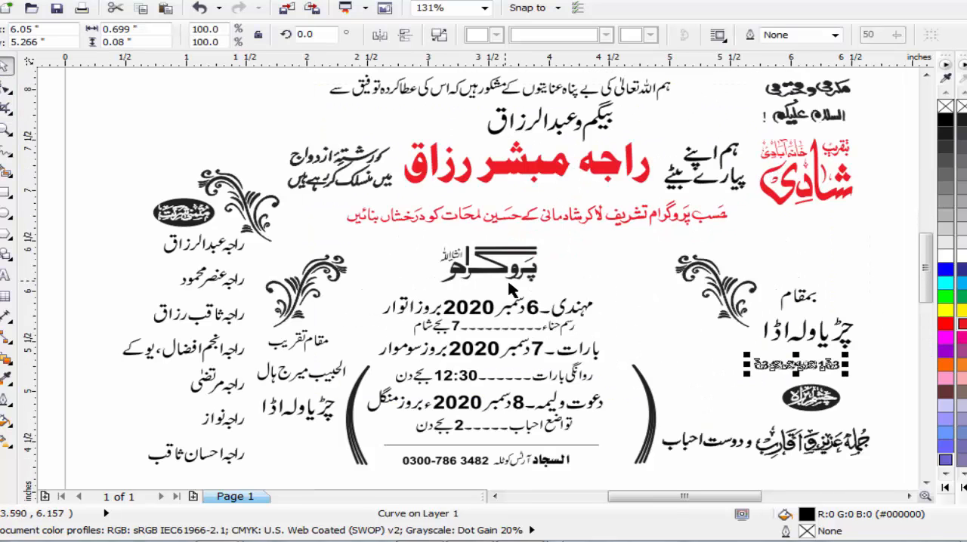
drag(749, 378, 713, 398)
key(Right)
key(Right)
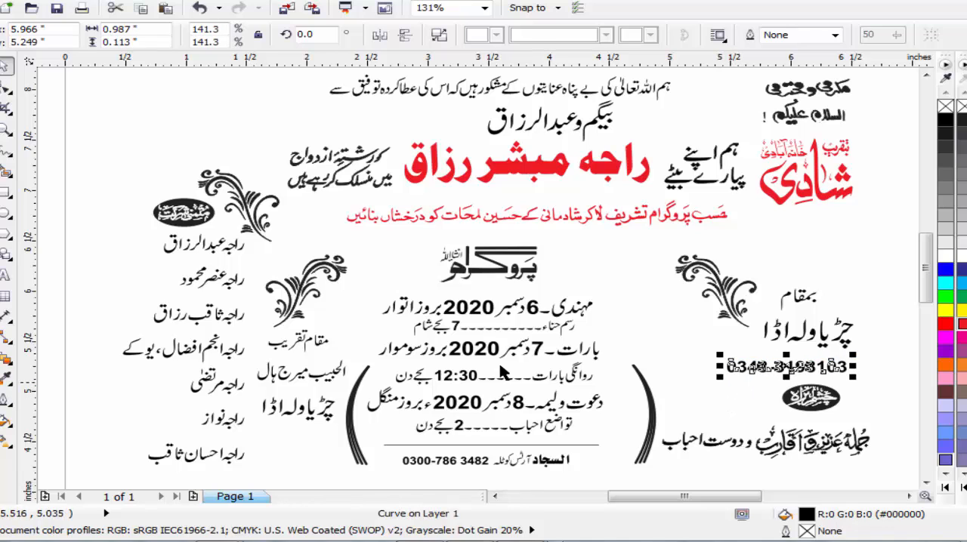
Step: Fill the three programme date lines for مہندی, بارات and دعوت ولیمہ with red (C0 M100 Y100 K0)
click(612, 291)
click(574, 314)
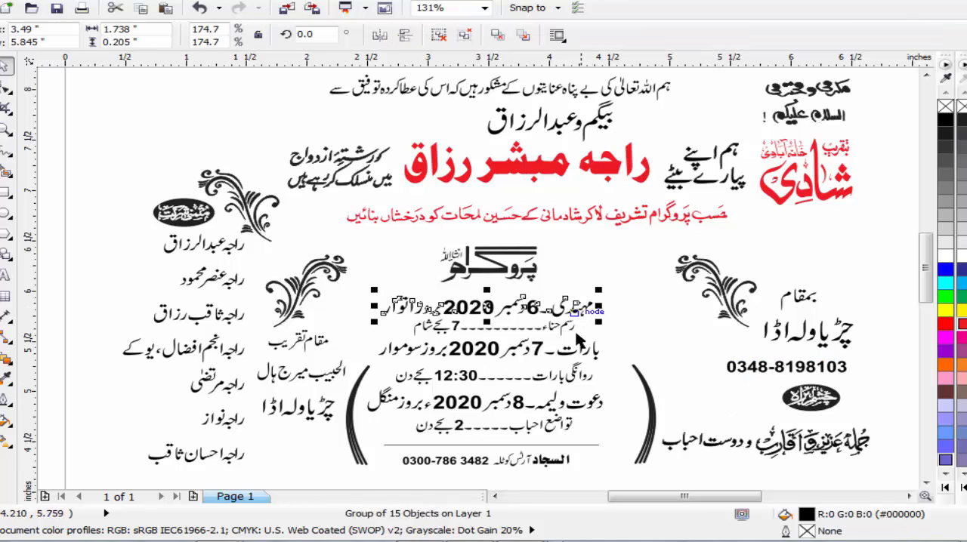
shift+click(585, 351)
shift+click(581, 408)
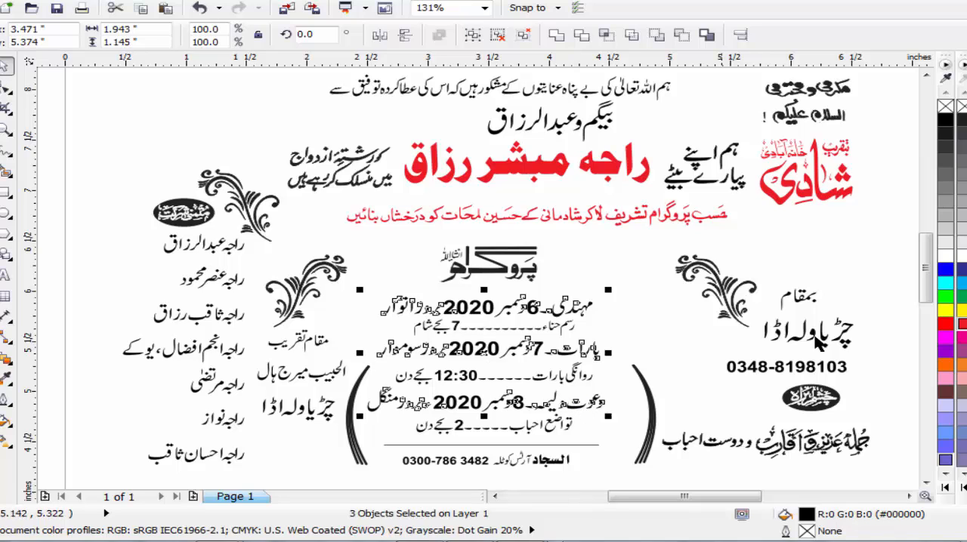
click(955, 325)
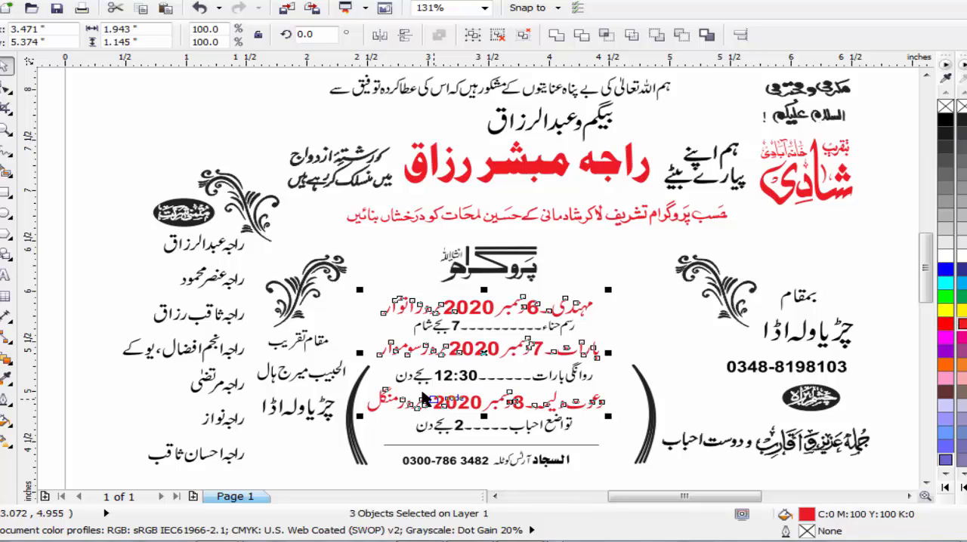
Step: Fill the marriage hall name الحبیب میرج ہال under مقام تقریب with red and deselect it
click(341, 384)
click(961, 327)
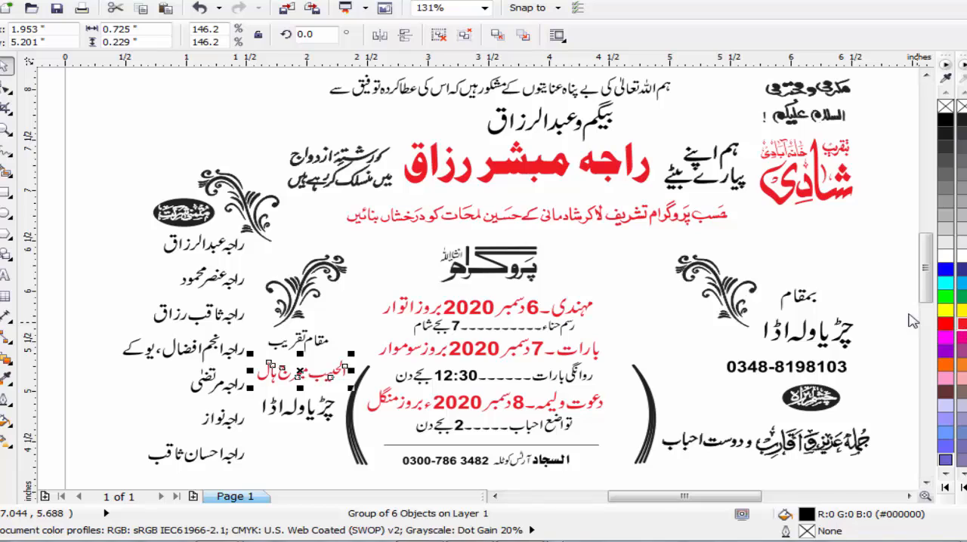
click(634, 257)
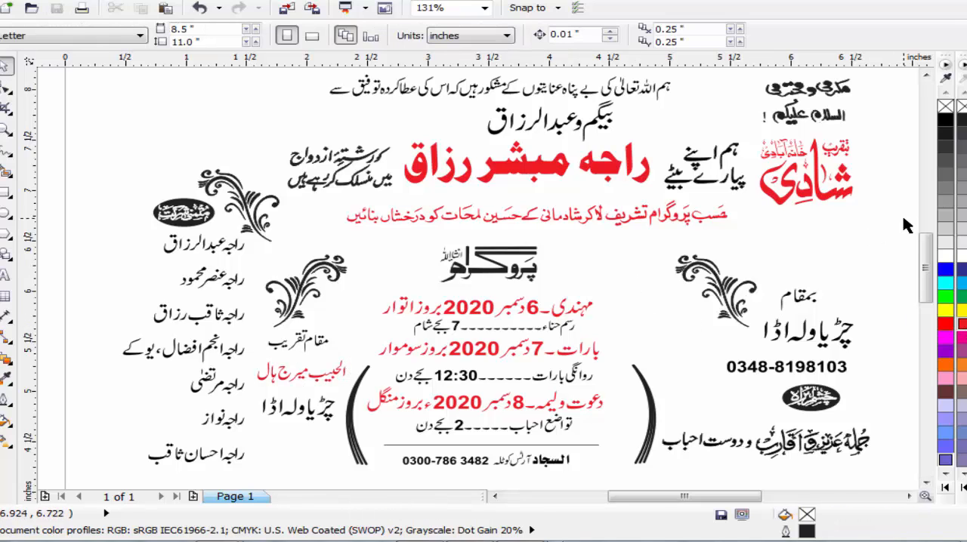
Step: Place a copy of the red تقریب شادی خانہ آبادی title above the floral ornament on the card's left side
click(928, 75)
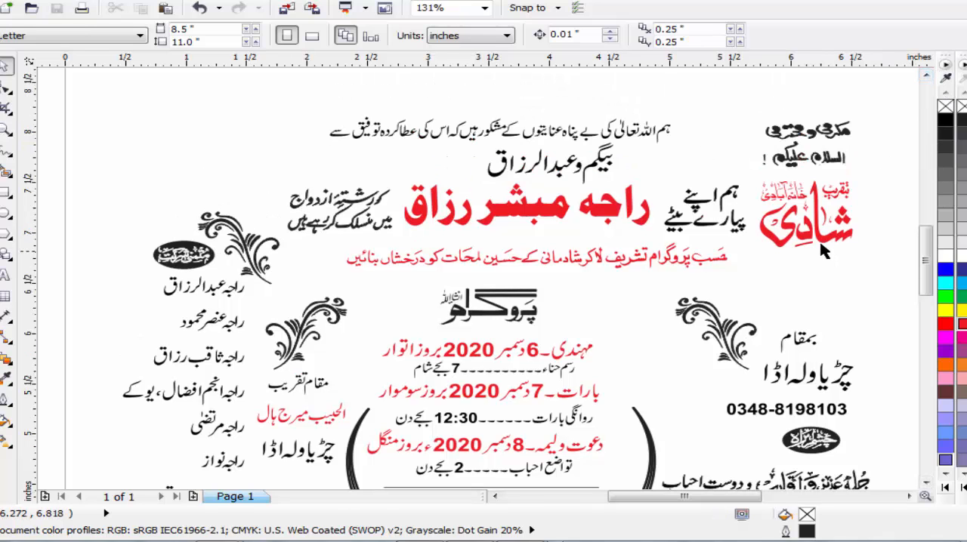
click(856, 244)
drag(856, 243, 214, 176)
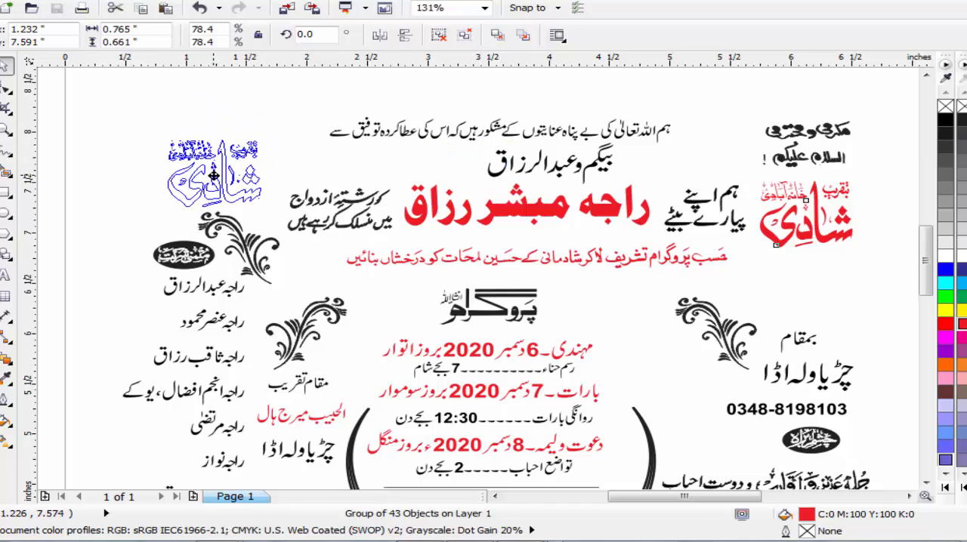
click(168, 170)
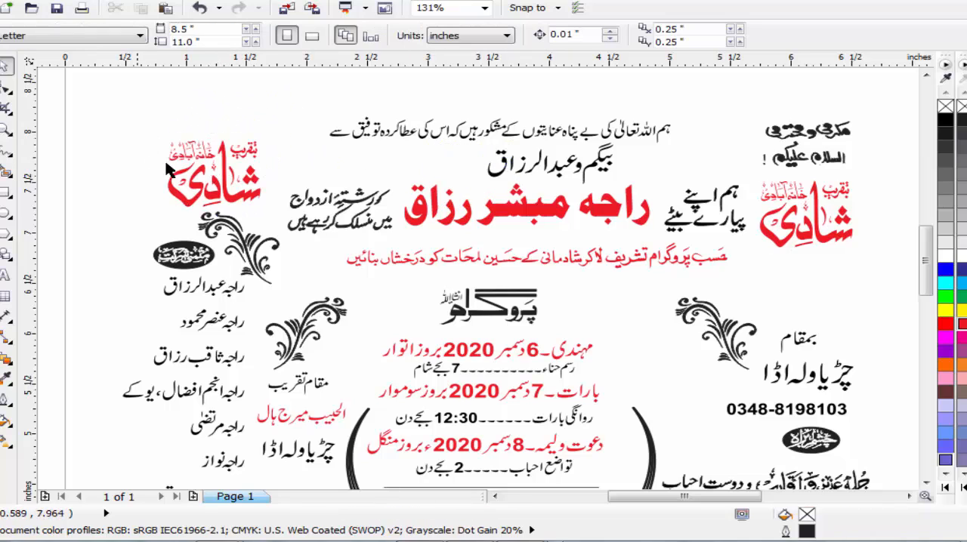
click(6, 131)
drag(114, 109, 892, 445)
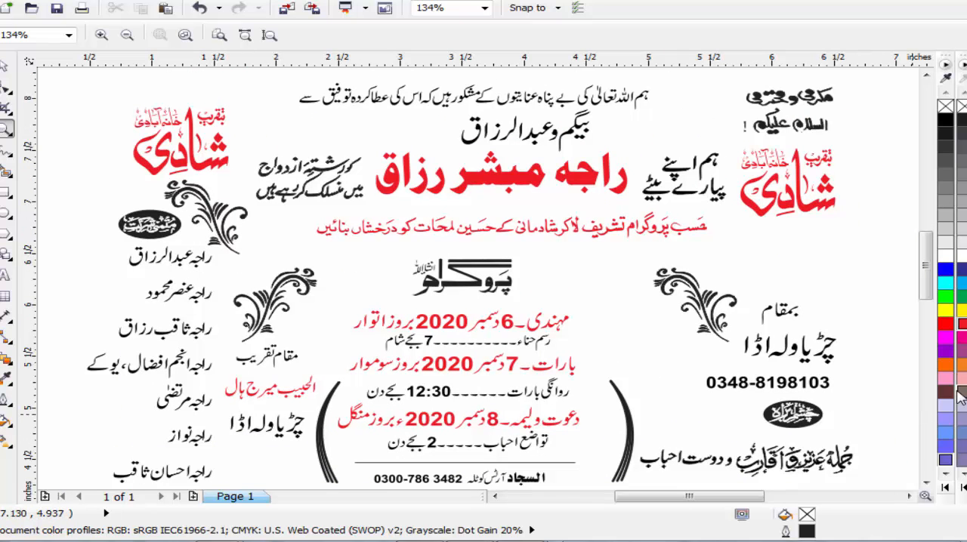